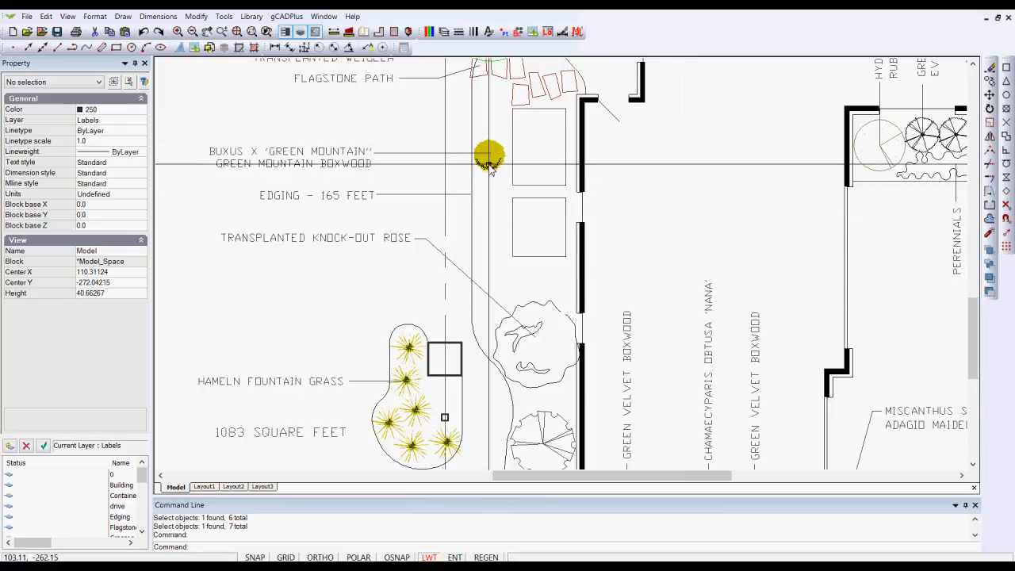
Step: Rotate the Green Mountain boxwood symbol about its centre to a rotation of about 317 degrees
{"action": "left_click", "coordinate": [489, 164]}
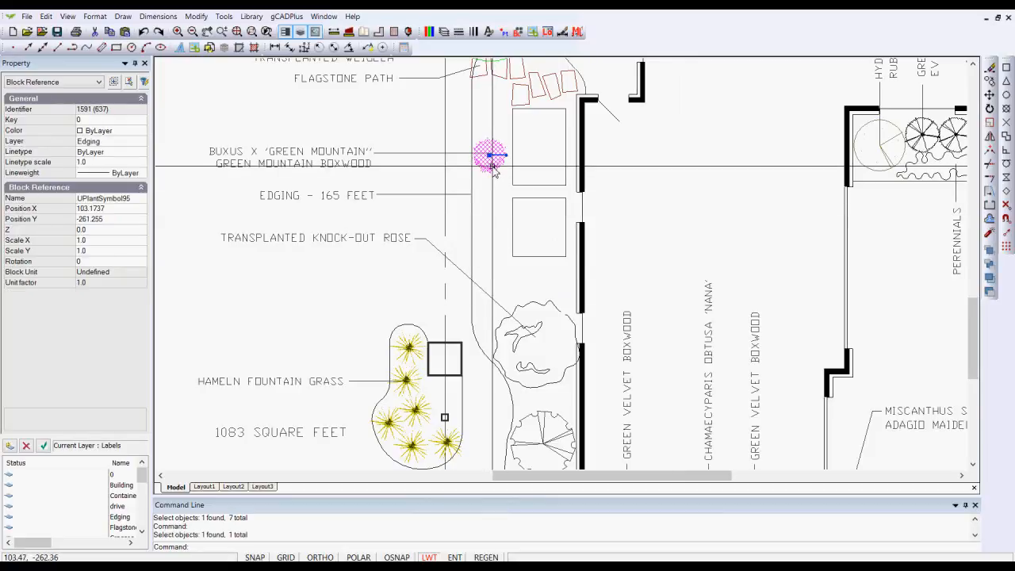
{"action": "scroll", "coordinate": [490, 168], "scroll_direction": "up", "scroll_amount": 2}
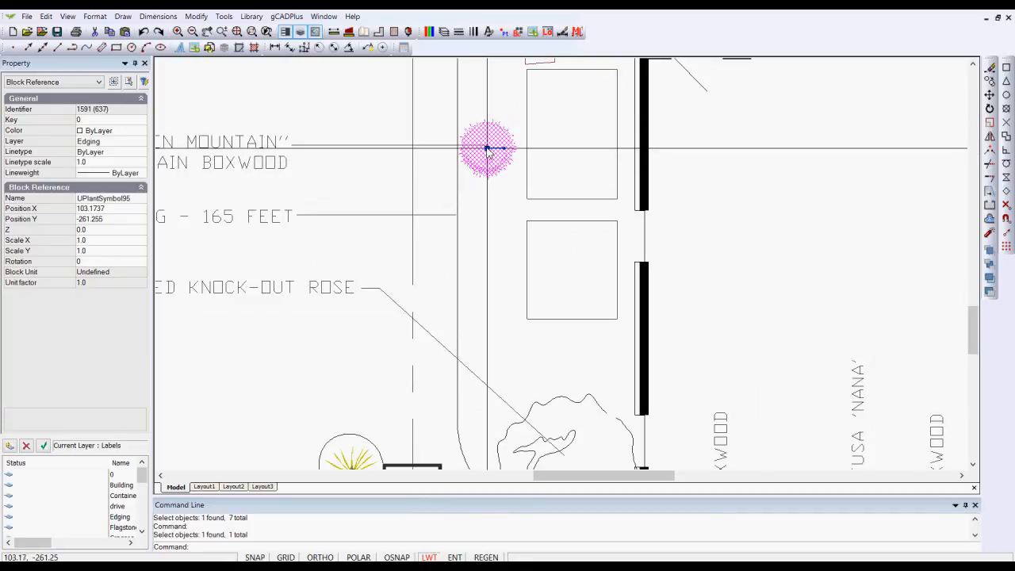
{"action": "scroll", "coordinate": [486, 146], "scroll_direction": "up", "scroll_amount": 2}
{"action": "scroll", "coordinate": [487, 149], "scroll_direction": "down", "scroll_amount": 2}
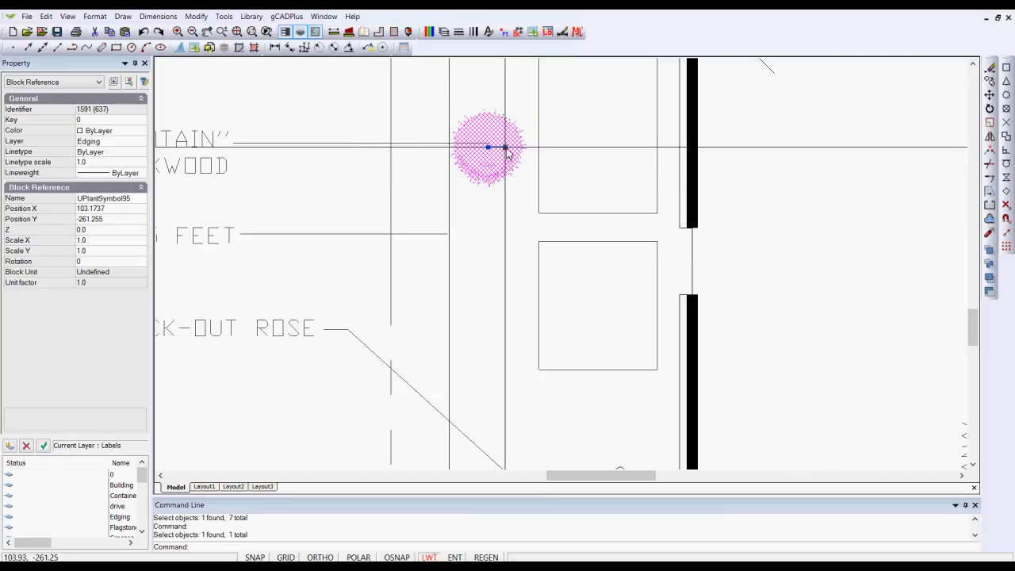
{"action": "left_click", "coordinate": [500, 159]}
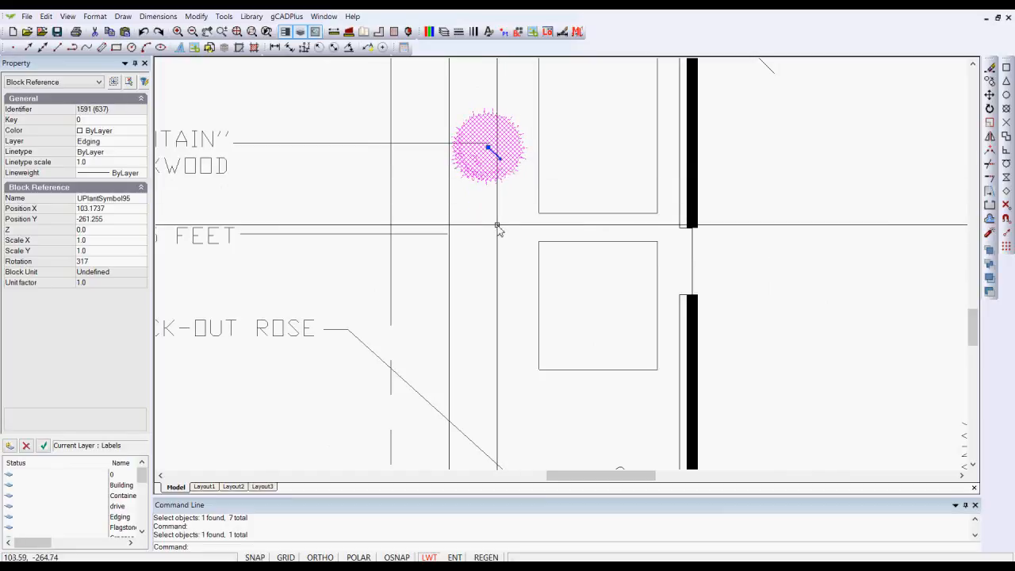
{"action": "key", "text": "Escape"}
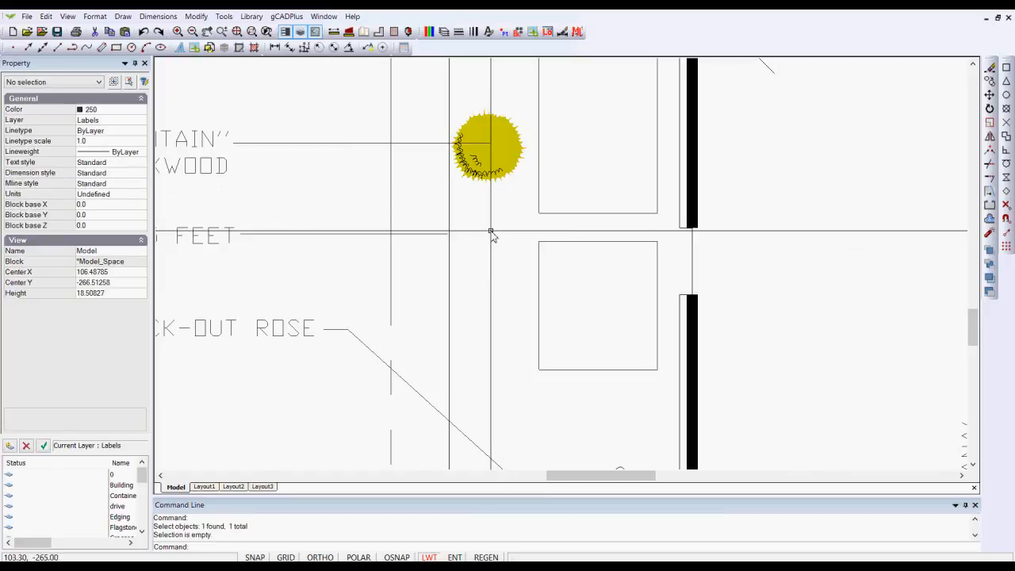
Step: Scale the boxwood symbol up from its centre by a factor of about 1.2
{"action": "left_click", "coordinate": [488, 152]}
{"action": "right_click", "coordinate": [496, 158]}
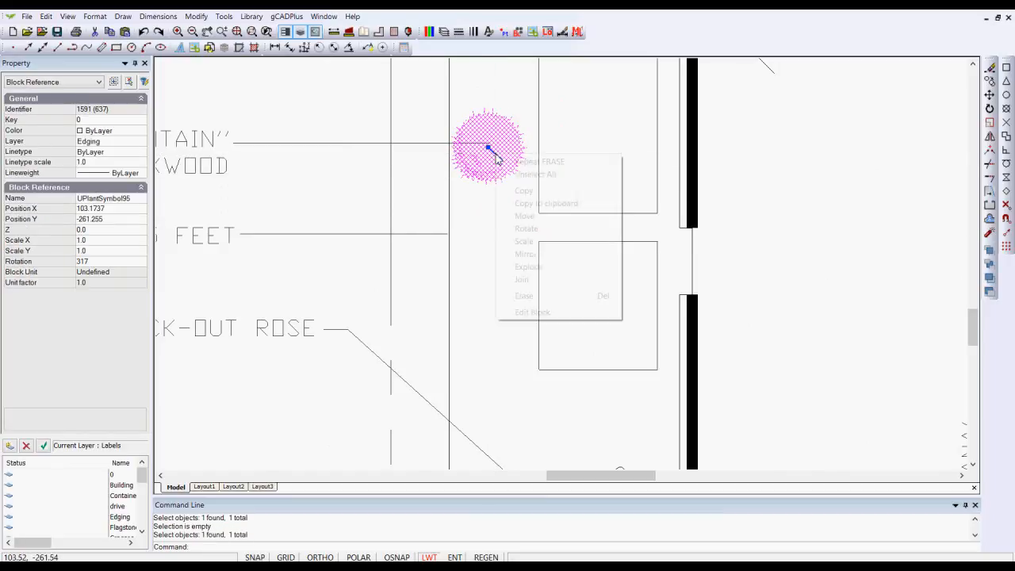
{"action": "left_click", "coordinate": [536, 242]}
{"action": "left_click", "coordinate": [487, 149]}
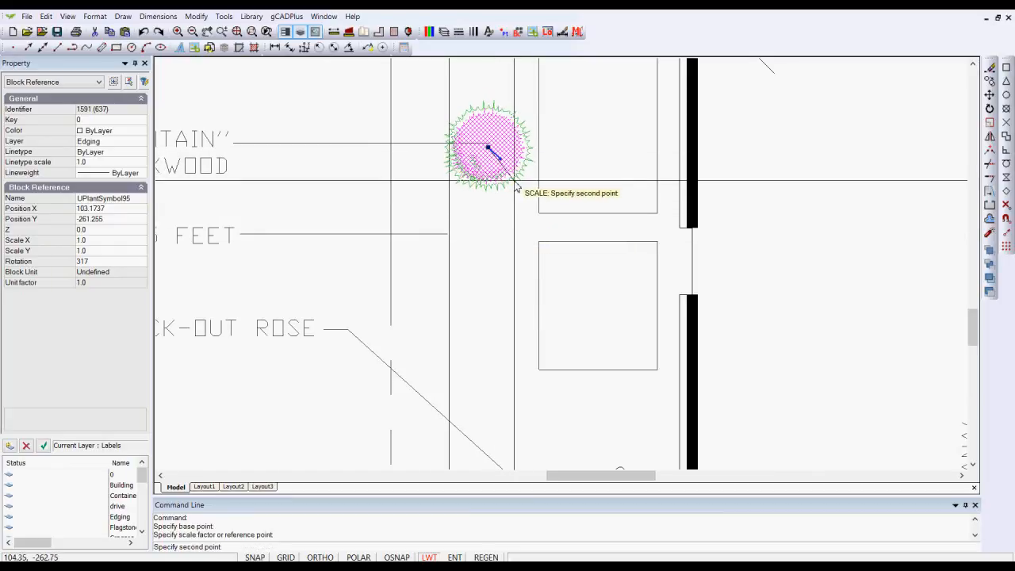
{"action": "left_click", "coordinate": [514, 184]}
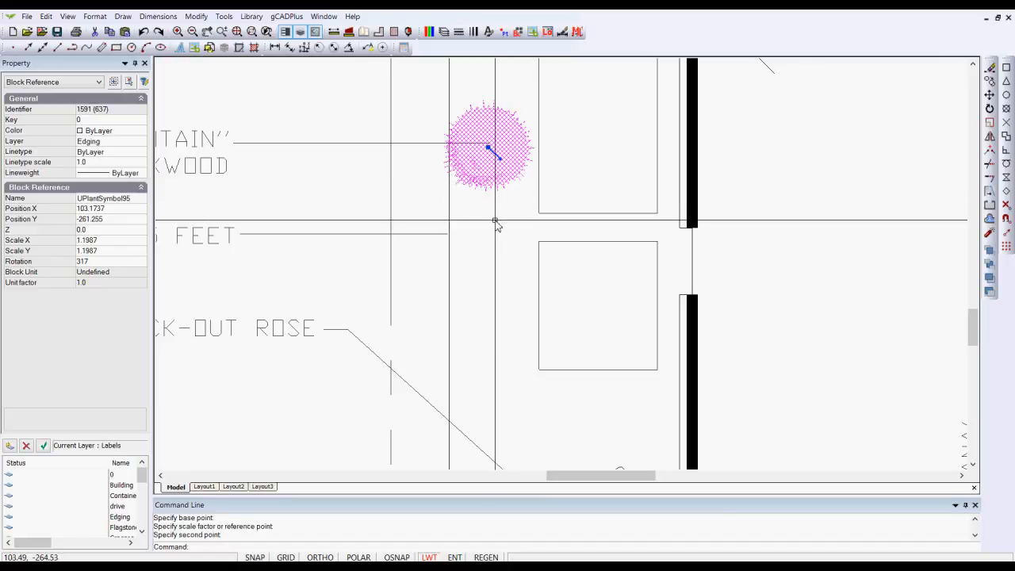
{"action": "key", "text": "Escape"}
Step: Copy the boxwood symbol from its centre to four spots in a row down the planting bed toward the knock-out rose
{"action": "scroll", "coordinate": [497, 227], "scroll_direction": "down", "scroll_amount": 1}
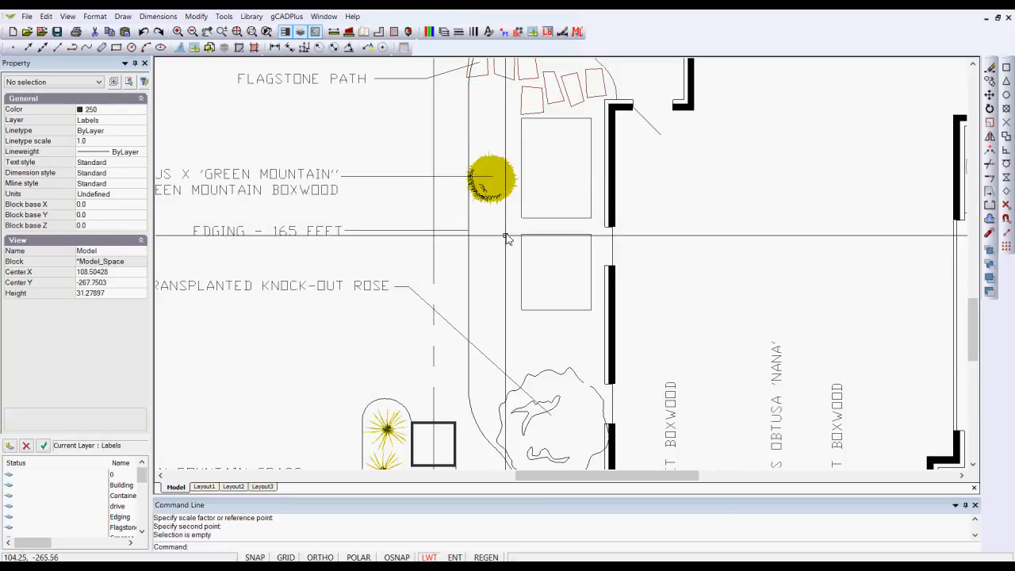
{"action": "left_click", "coordinate": [491, 189]}
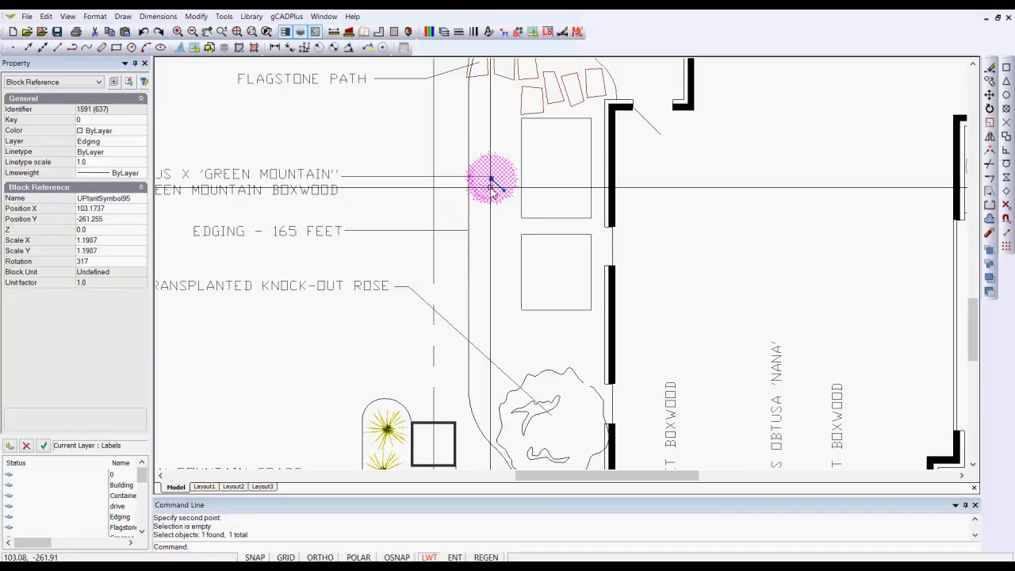
{"action": "right_click", "coordinate": [490, 188]}
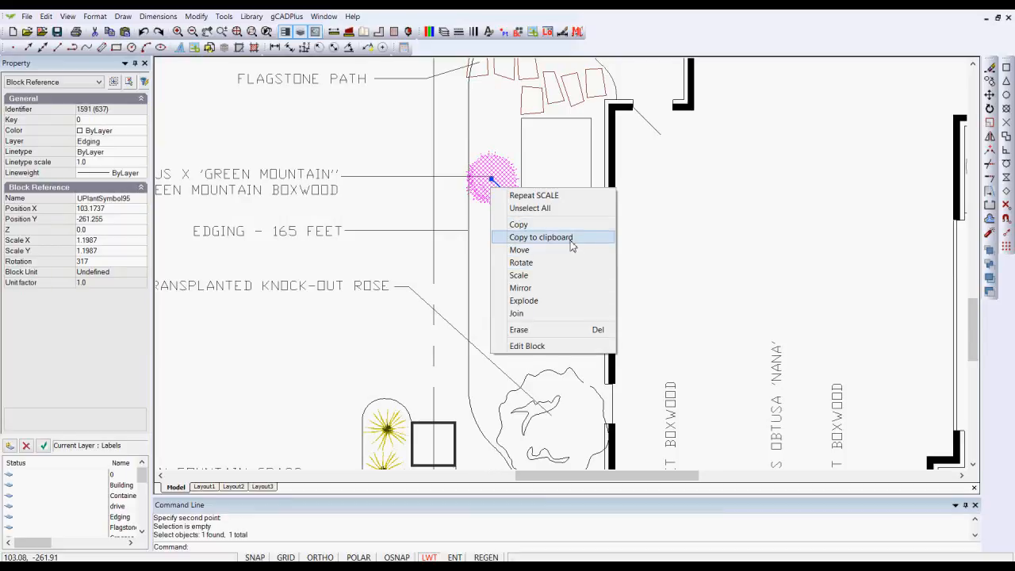
{"action": "left_click", "coordinate": [514, 224]}
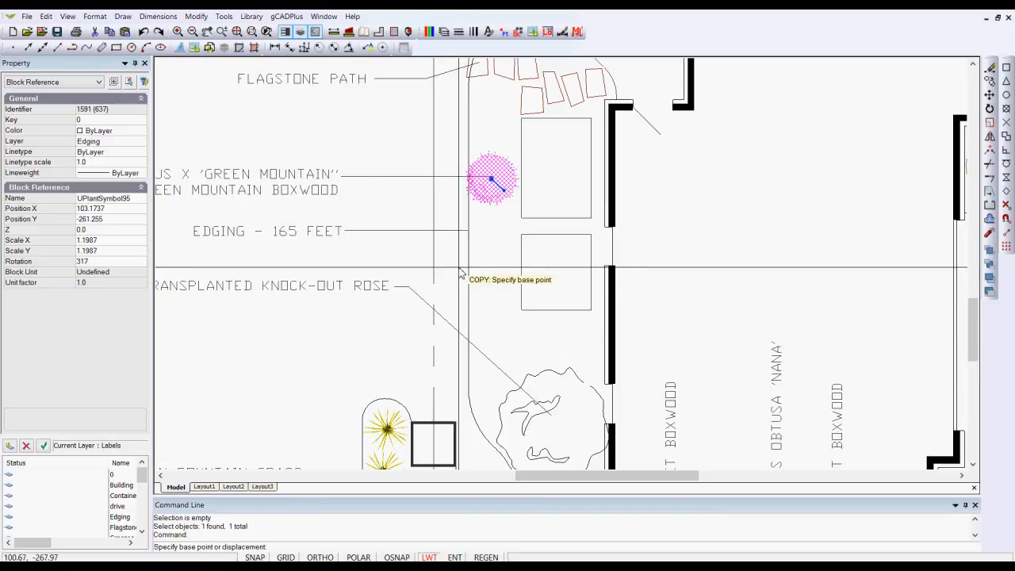
{"action": "left_click", "coordinate": [491, 179]}
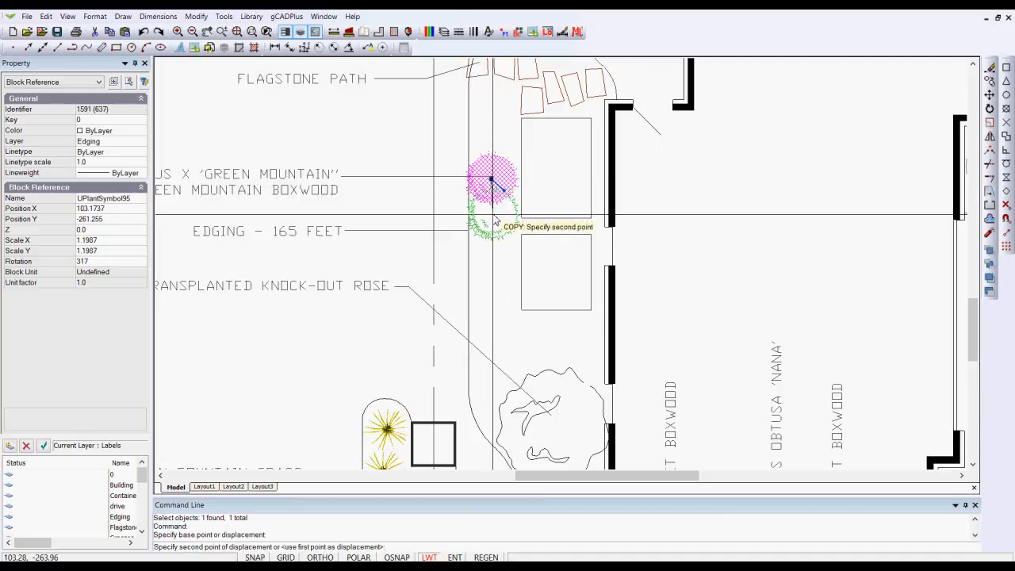
{"action": "left_click", "coordinate": [493, 227]}
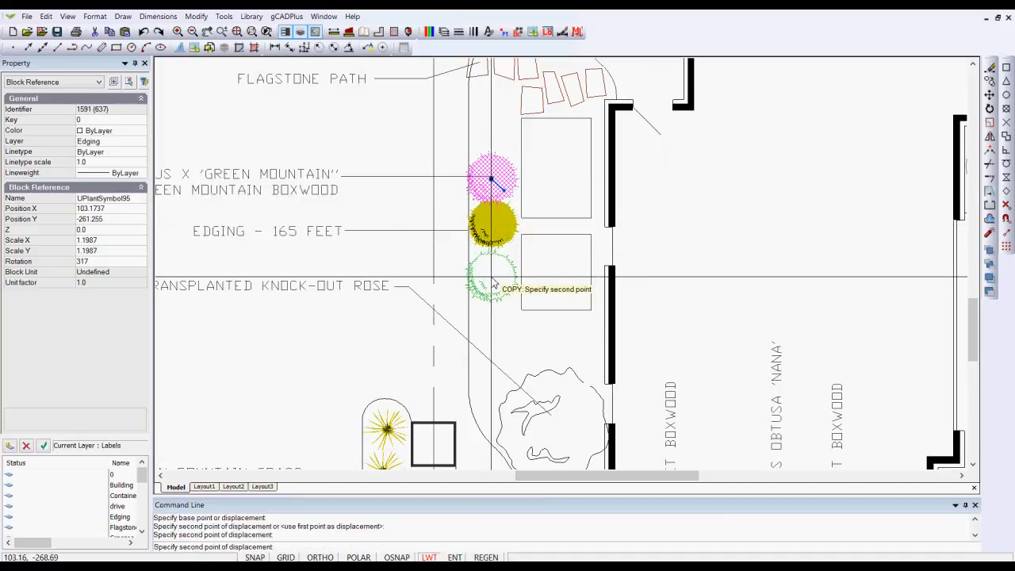
{"action": "left_click", "coordinate": [493, 329]}
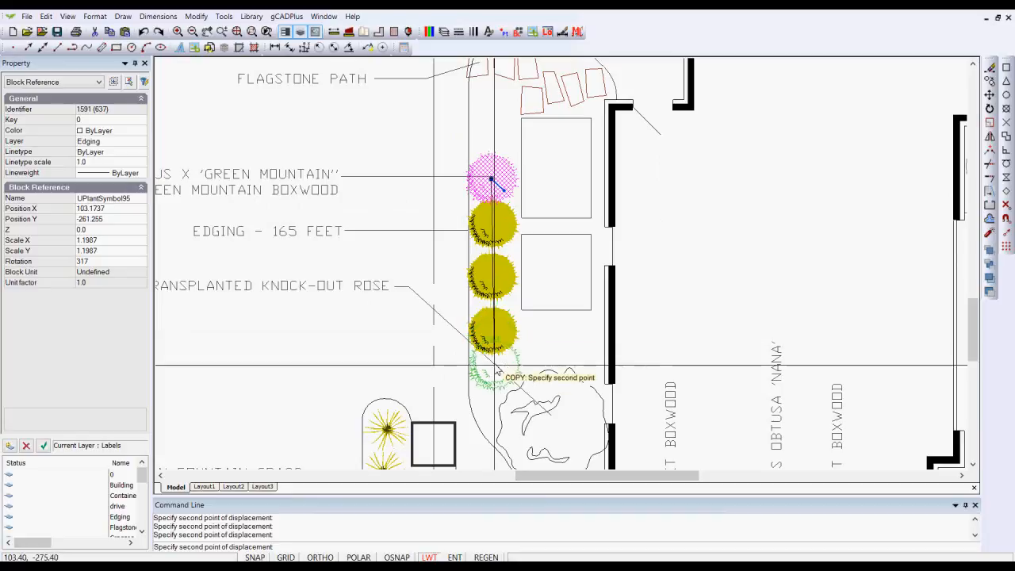
{"action": "left_click", "coordinate": [493, 386]}
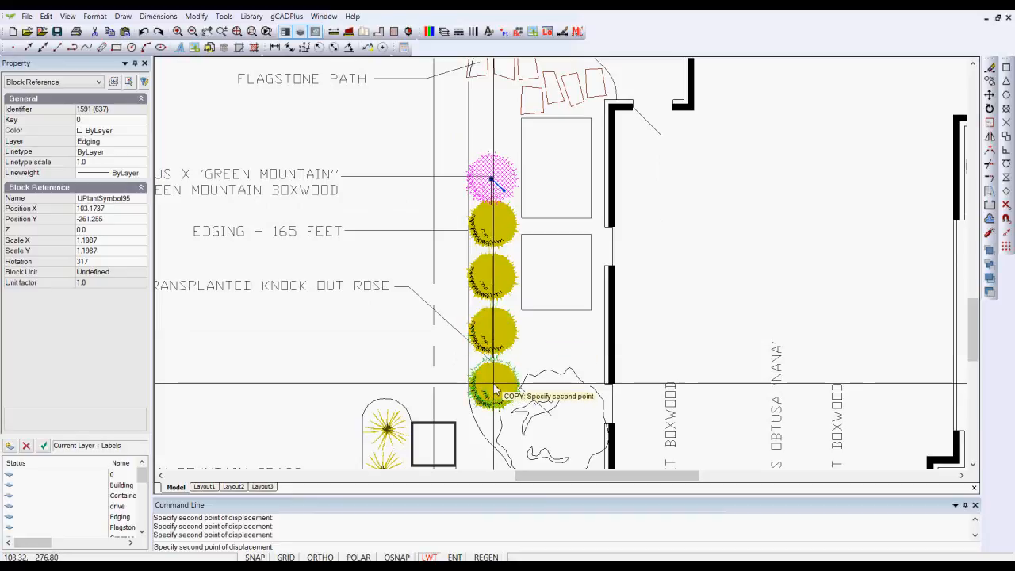
{"action": "right_click", "coordinate": [494, 385]}
{"action": "left_click", "coordinate": [521, 391]}
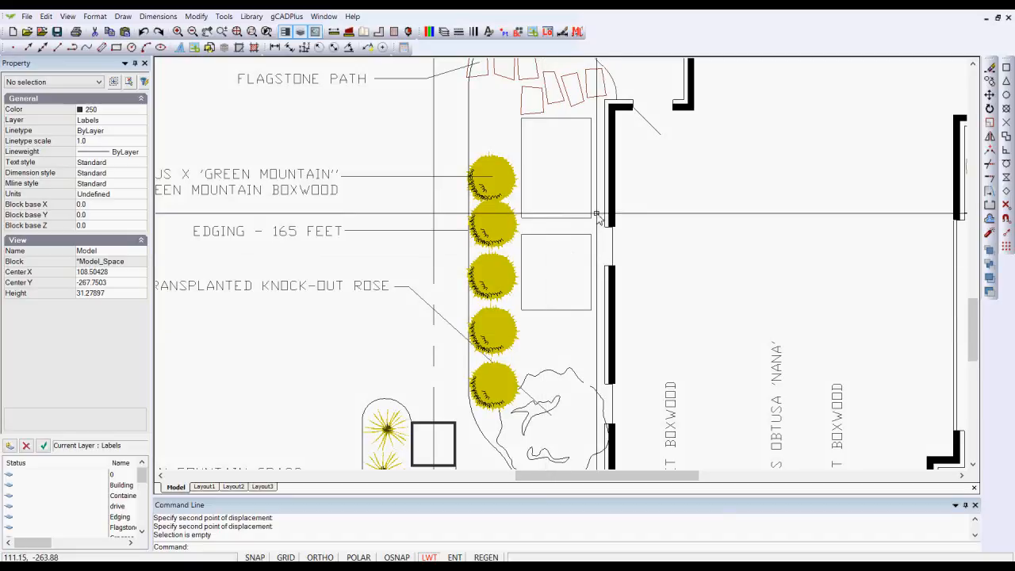
Step: Shift the second and third boxwoods slightly down the row to even out their spacing
{"action": "scroll", "coordinate": [505, 248], "scroll_direction": "up", "scroll_amount": 1}
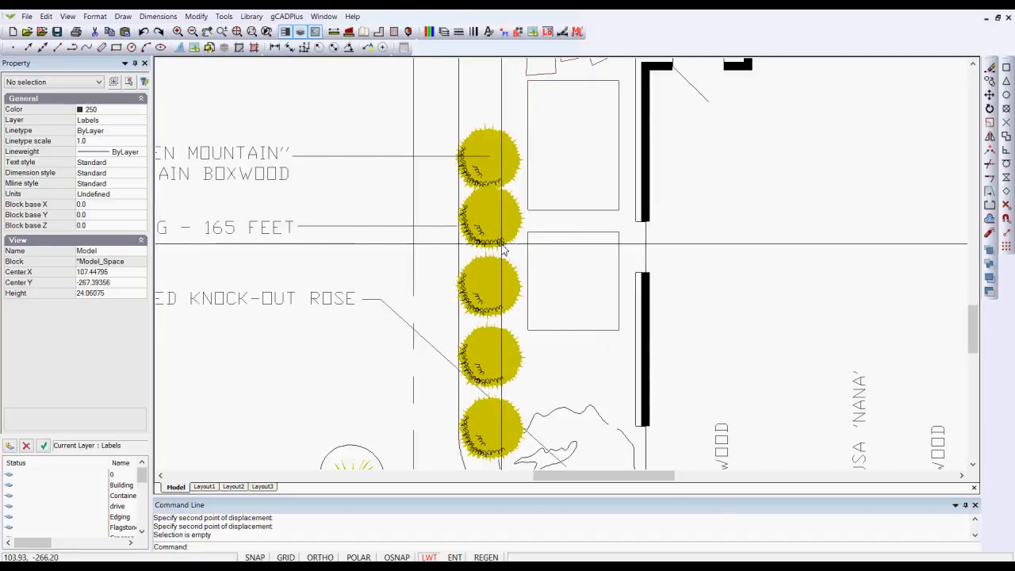
{"action": "left_click", "coordinate": [492, 221]}
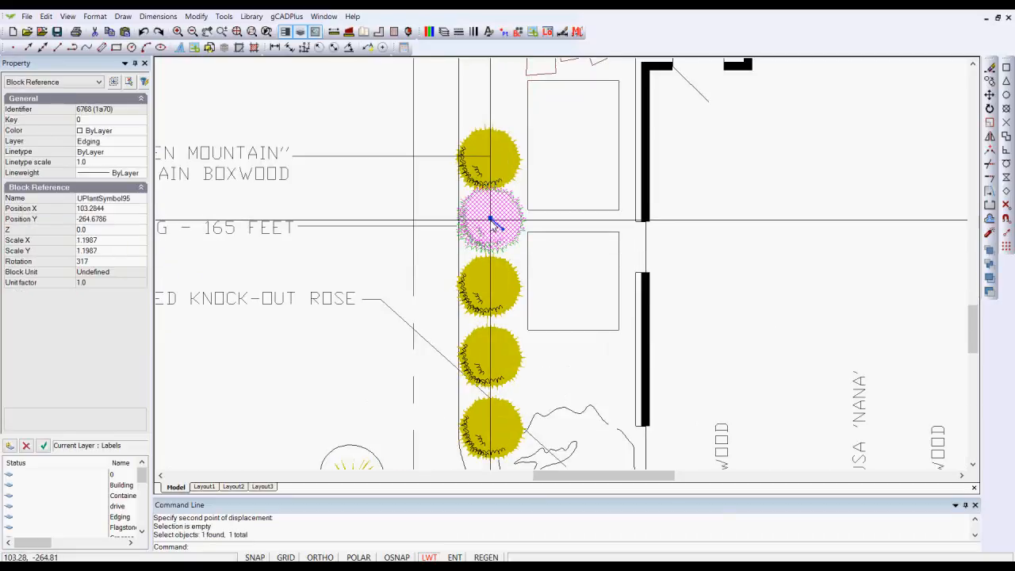
{"action": "key", "text": "Escape"}
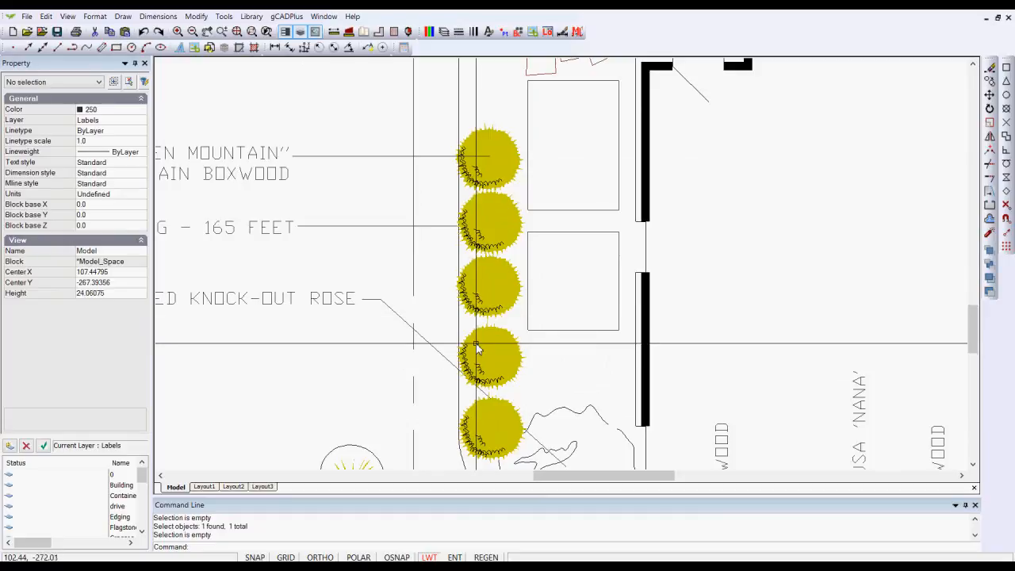
{"action": "left_click", "coordinate": [489, 291]}
{"action": "left_click", "coordinate": [490, 287]}
{"action": "key", "text": "Escape"}
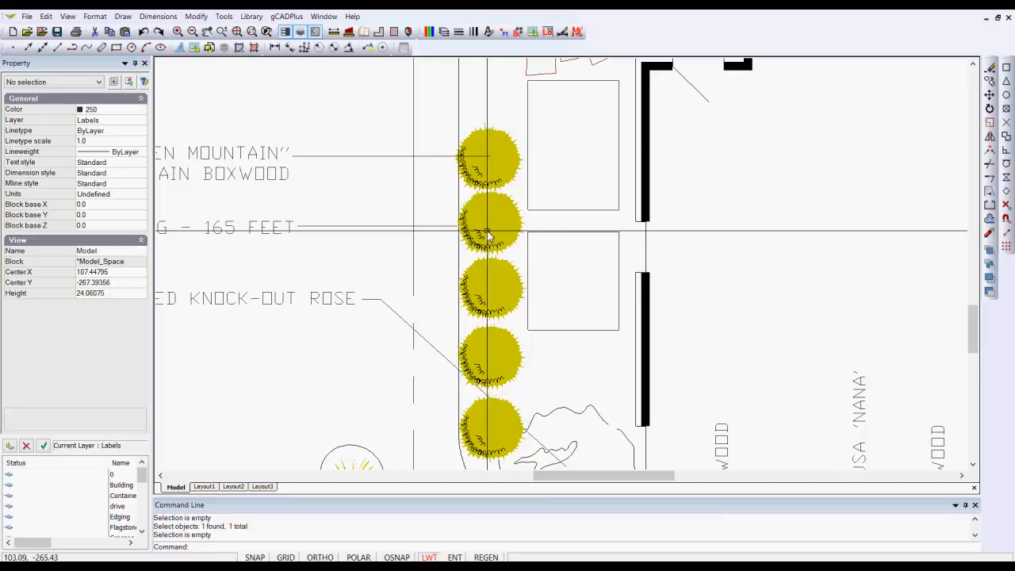
Step: Copy the topmost boxwood to the clipboard and paste it at the upper end of the row, just below the flagstone path
{"action": "scroll", "coordinate": [482, 211], "scroll_direction": "down", "scroll_amount": 1}
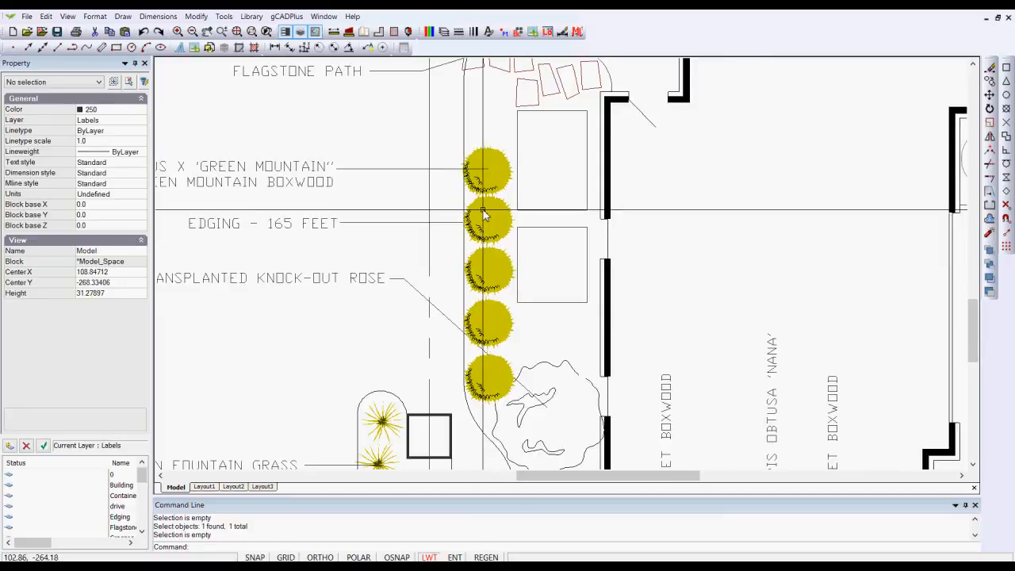
{"action": "left_click", "coordinate": [47, 19]}
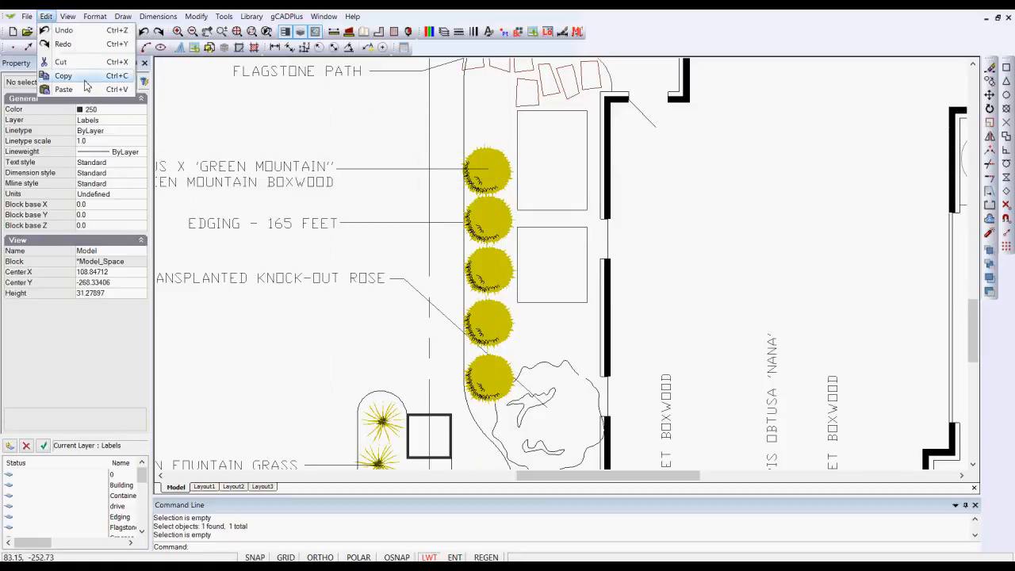
{"action": "left_click", "coordinate": [81, 80]}
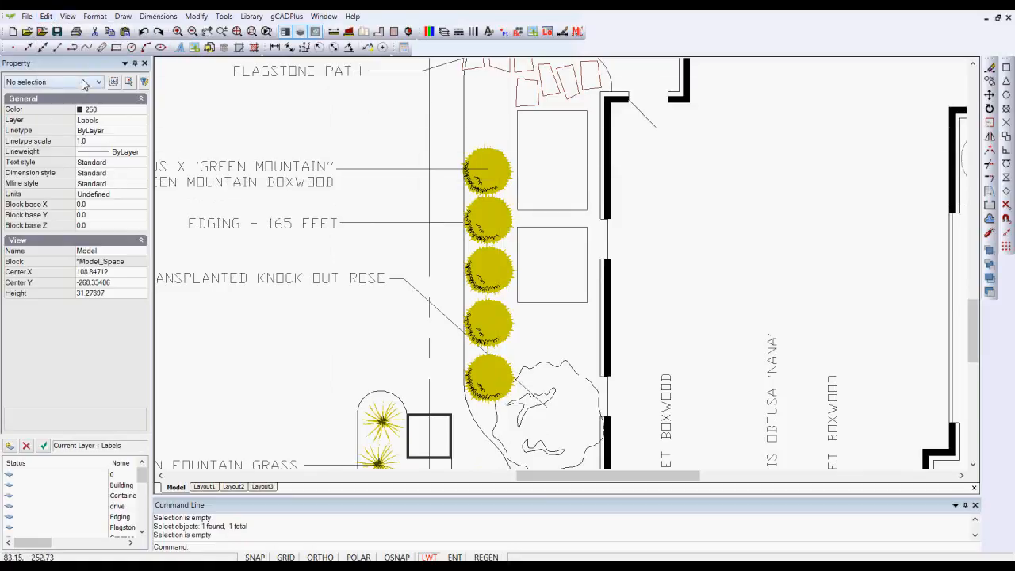
{"action": "left_click", "coordinate": [506, 179]}
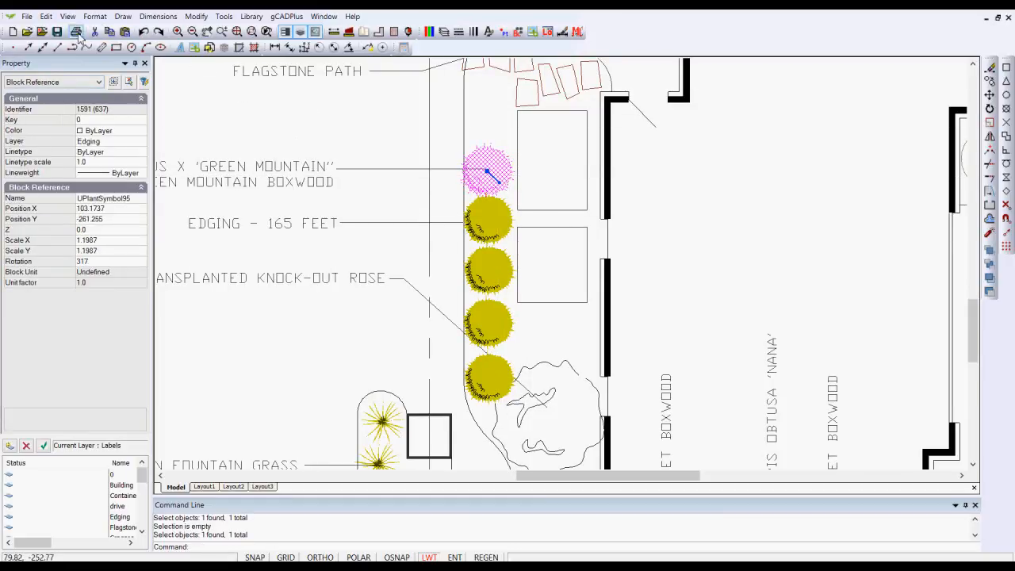
{"action": "left_click", "coordinate": [46, 16]}
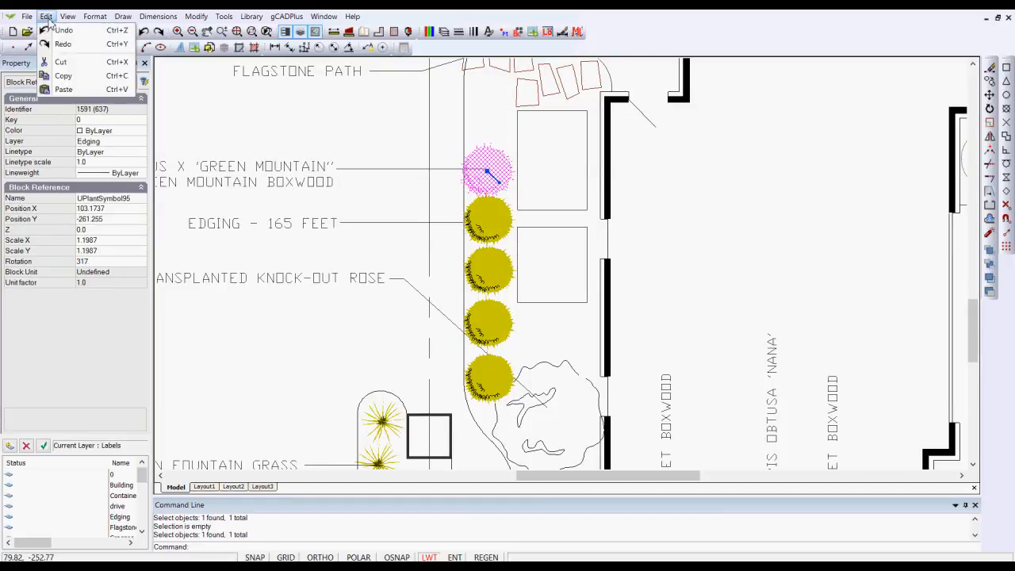
{"action": "left_click", "coordinate": [72, 78]}
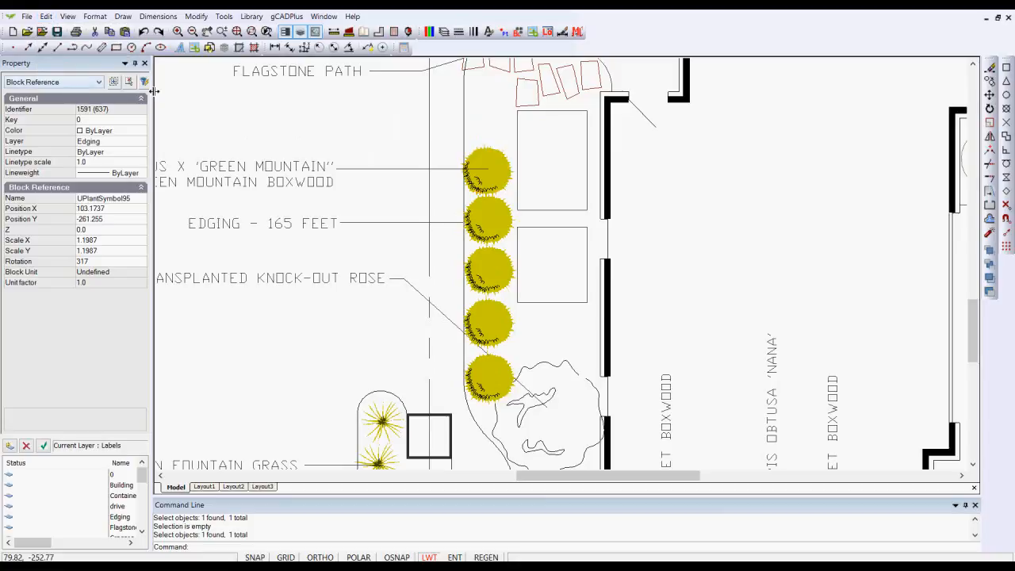
{"action": "left_click", "coordinate": [47, 19]}
{"action": "left_click", "coordinate": [63, 89]}
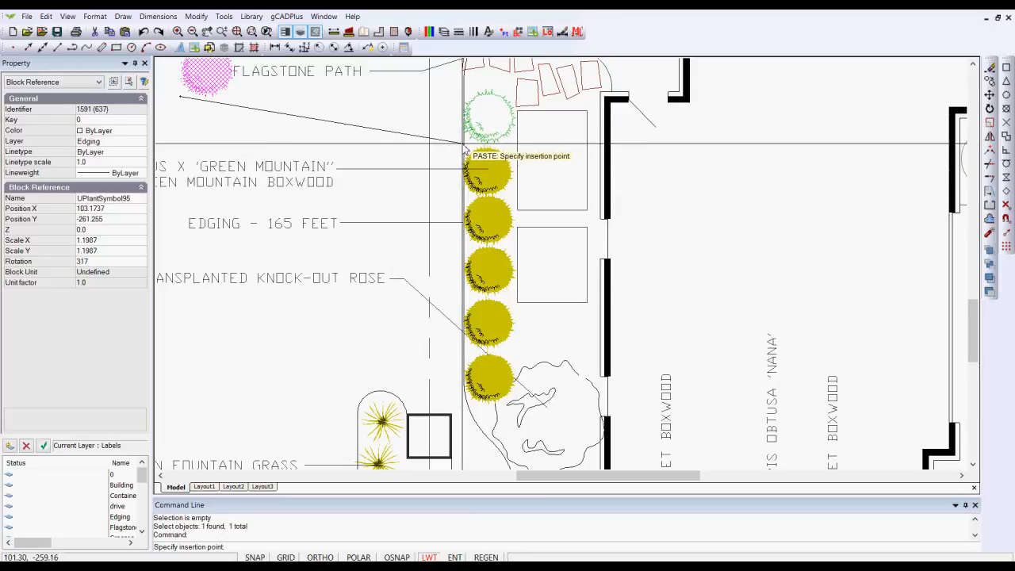
{"action": "left_click", "coordinate": [466, 146]}
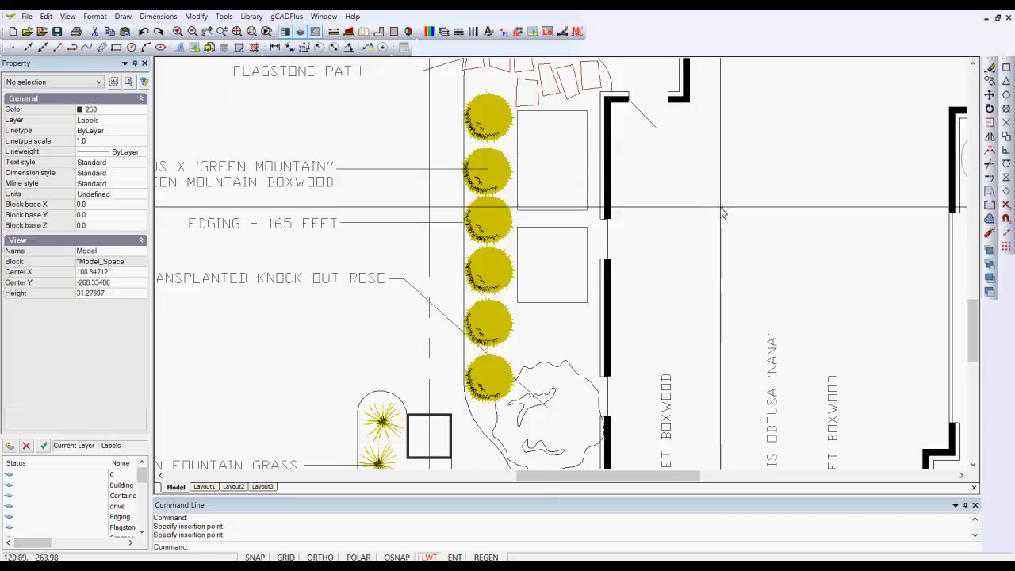
{"action": "left_click", "coordinate": [555, 211]}
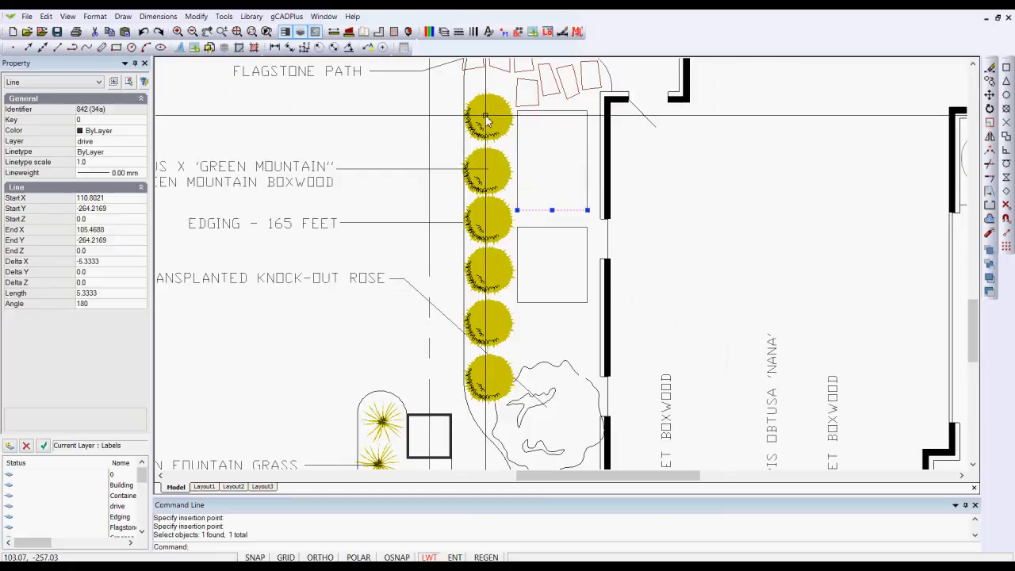
{"action": "key", "text": "Escape"}
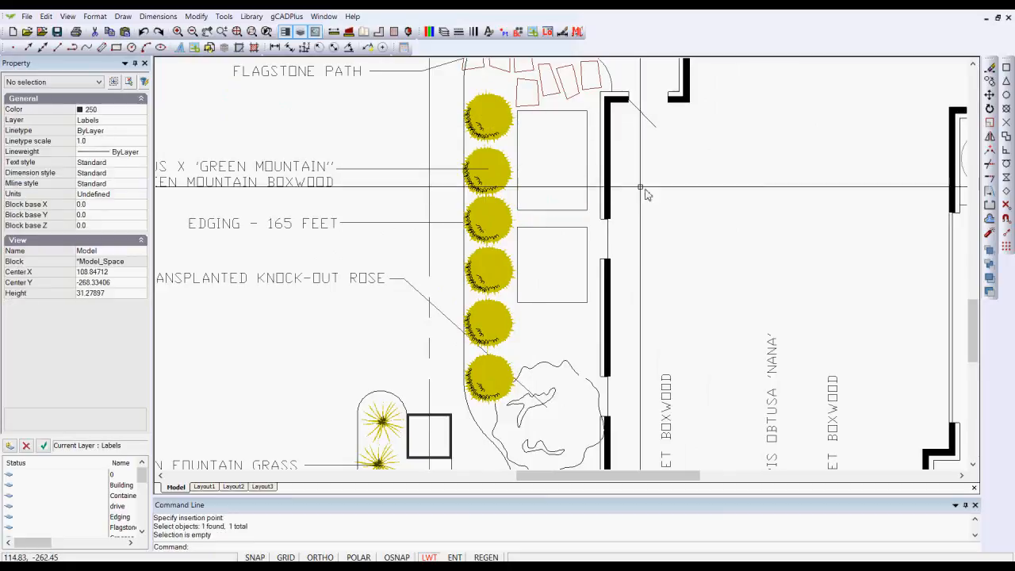
Step: Draw a diagonal line across the upper rectangle beside the boxwood row, snapping to the endpoints of opposite corners
{"action": "left_click", "coordinate": [123, 17]}
{"action": "left_click", "coordinate": [136, 28]}
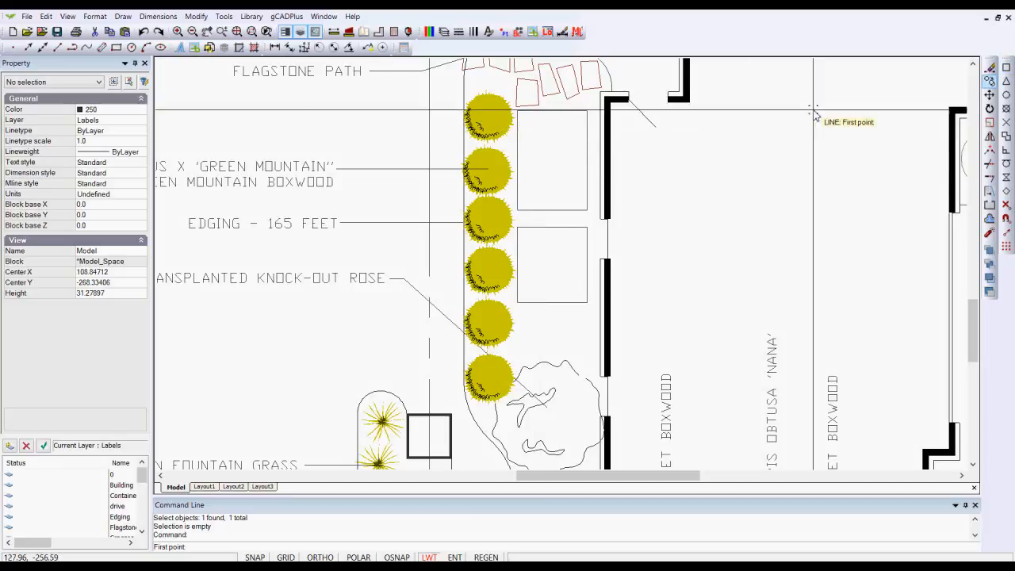
{"action": "left_click", "coordinate": [517, 112]}
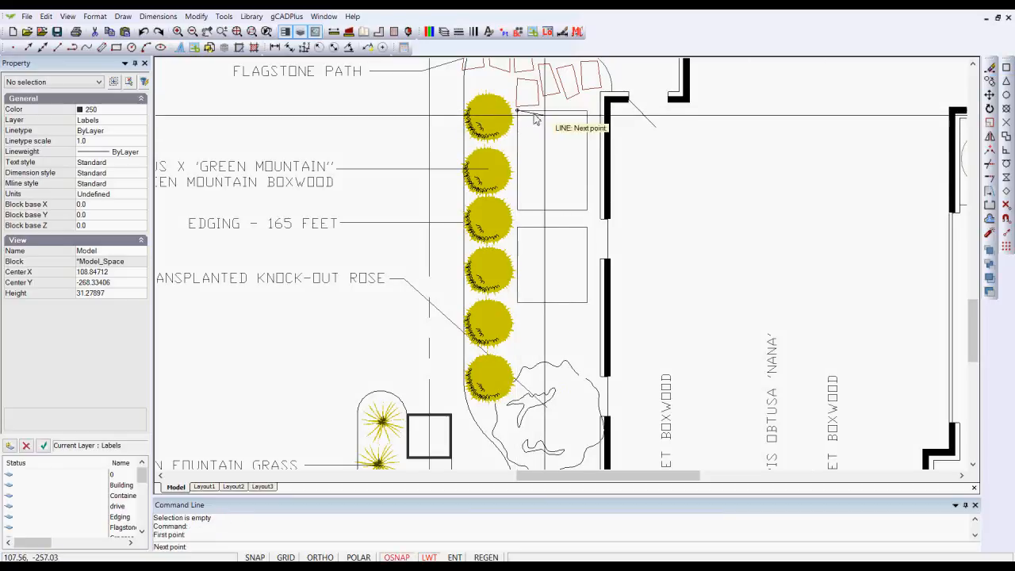
{"action": "left_click", "coordinate": [1005, 68]}
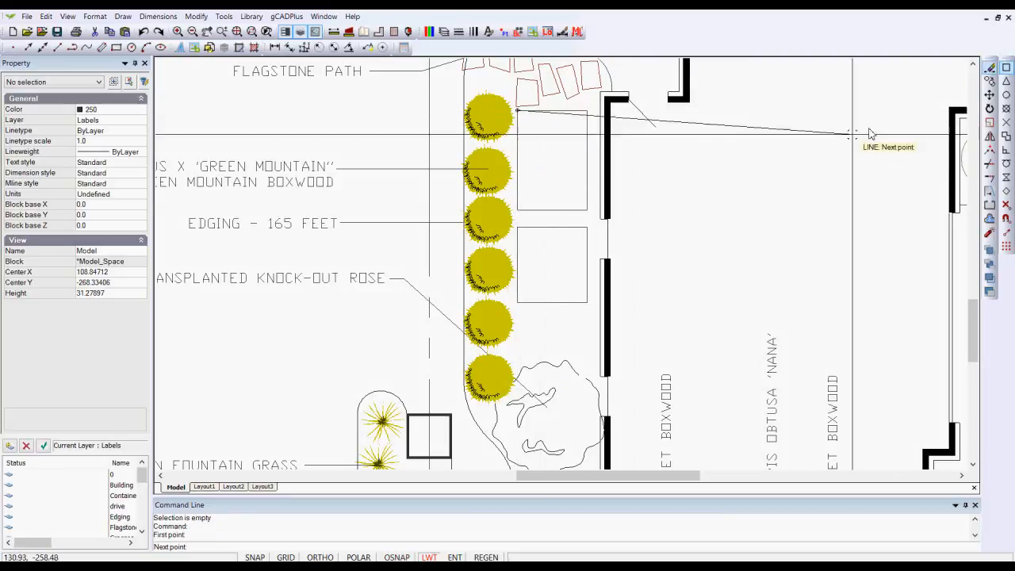
{"action": "left_click", "coordinate": [588, 211]}
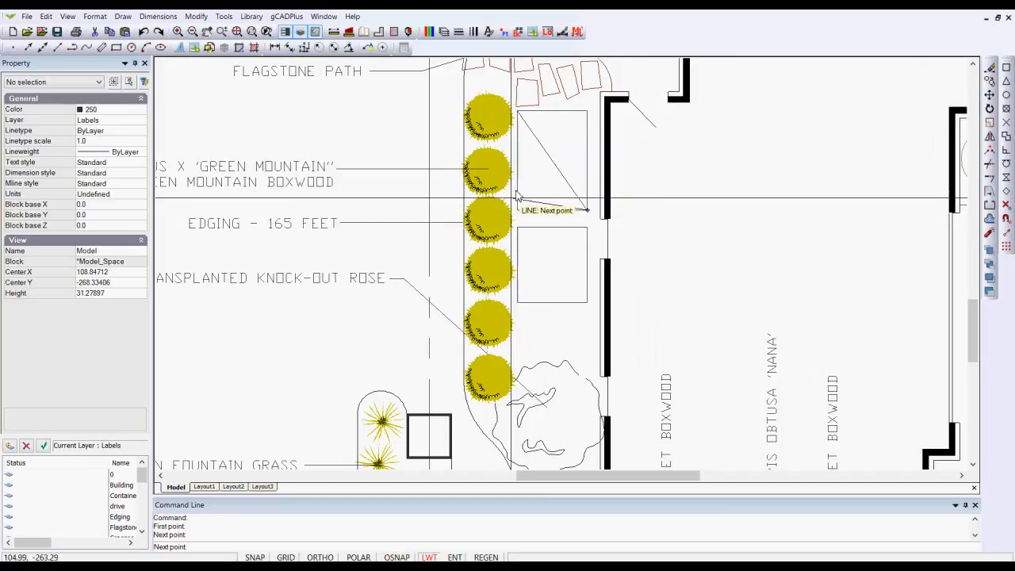
{"action": "right_click", "coordinate": [540, 181]}
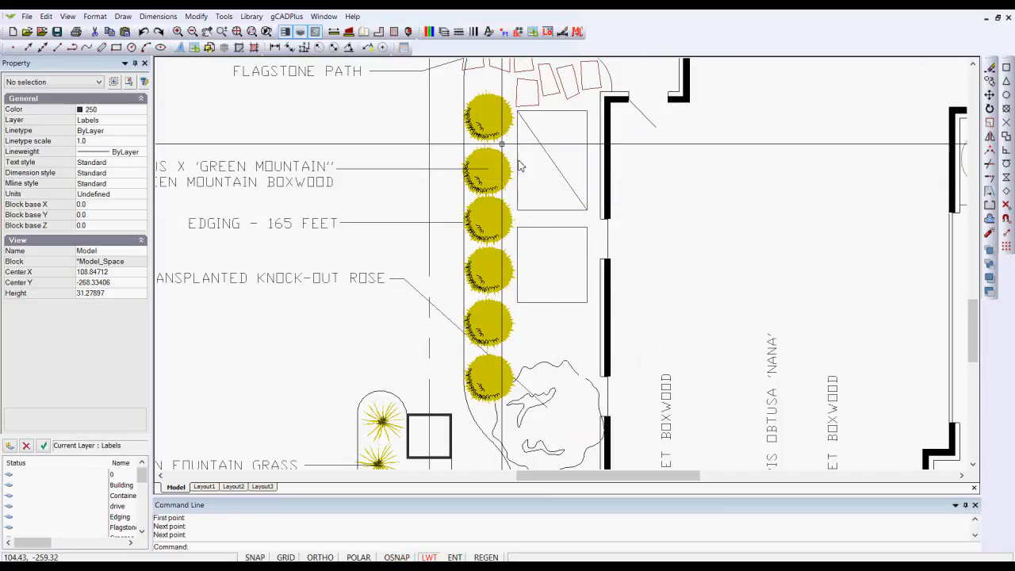
Step: Copy the topmost boxwood from its centre to the midpoint of the upper rectangle's diagonal, and delete that copy
{"action": "left_click", "coordinate": [489, 127]}
{"action": "right_click", "coordinate": [501, 123]}
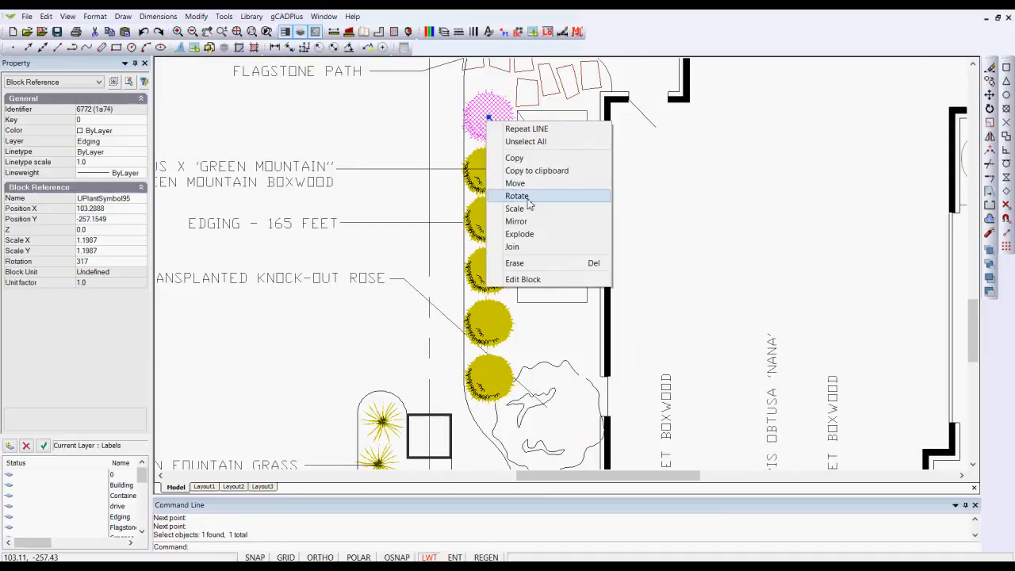
{"action": "left_click", "coordinate": [514, 158]}
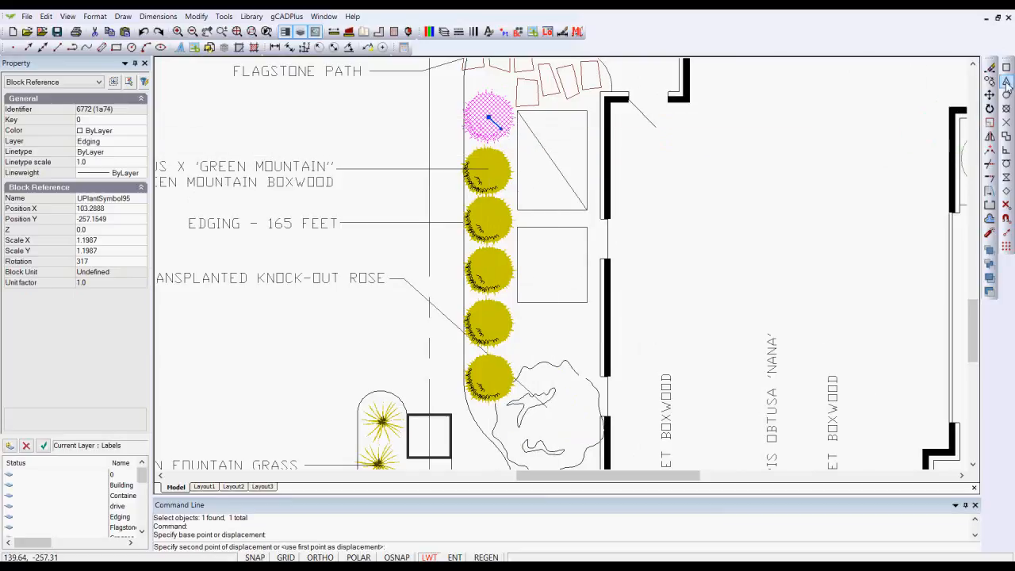
{"action": "left_click", "coordinate": [556, 168]}
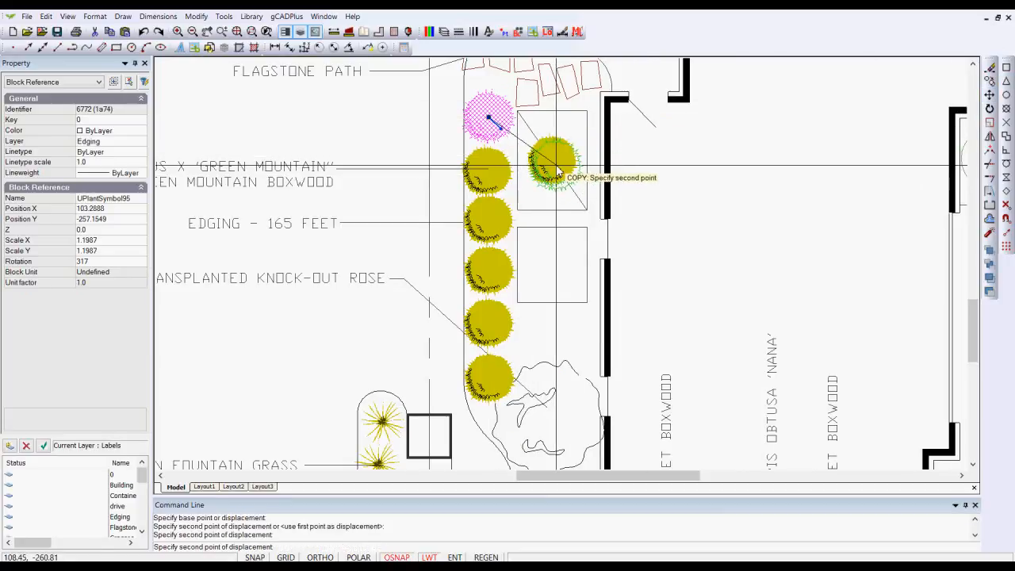
{"action": "key", "text": "Escape"}
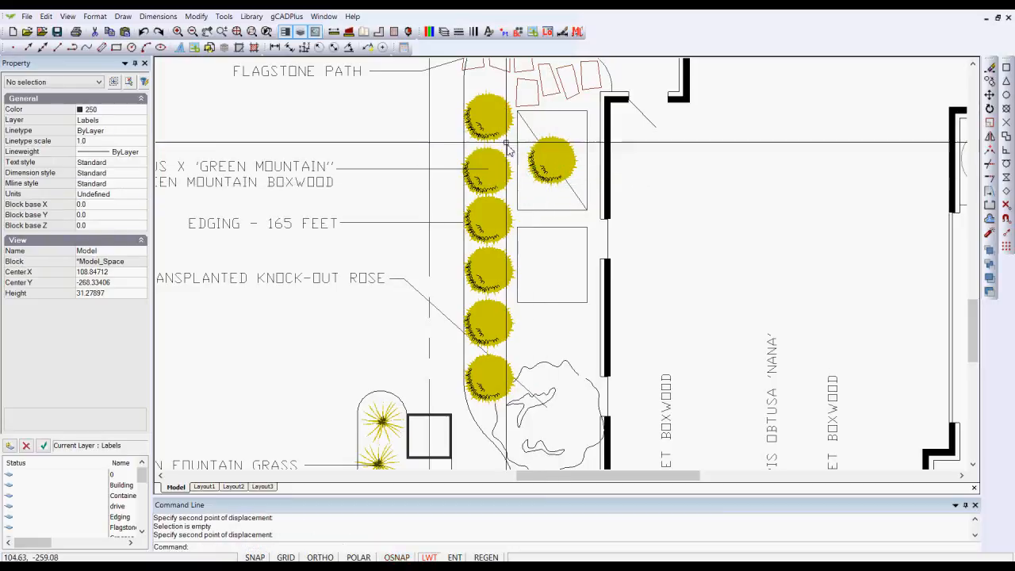
{"action": "left_click", "coordinate": [546, 168]}
{"action": "key", "text": "Delete"}
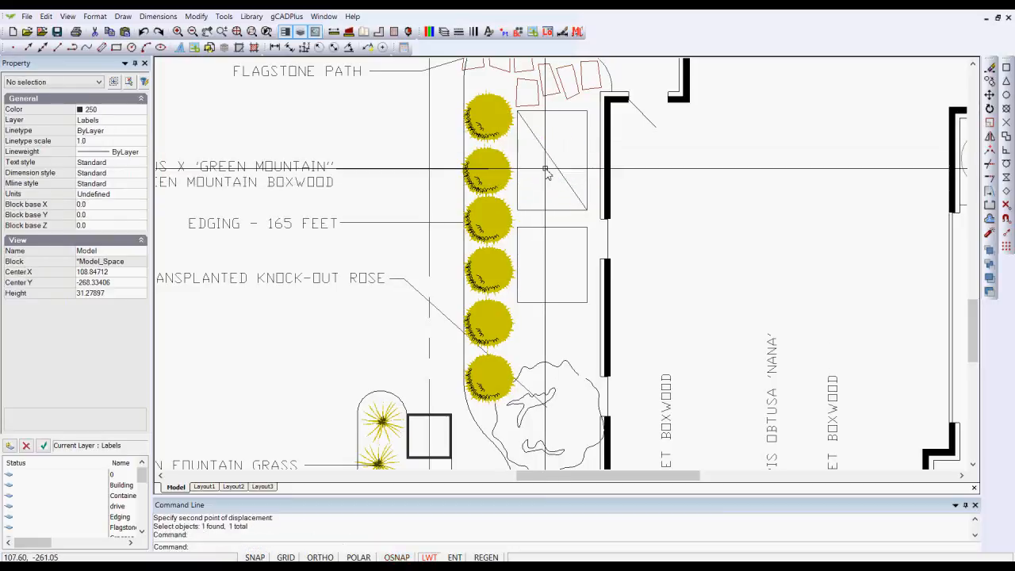
Step: Copy the topmost boxwood to the clipboard and paste it back into the drawing
{"action": "left_click", "coordinate": [474, 123]}
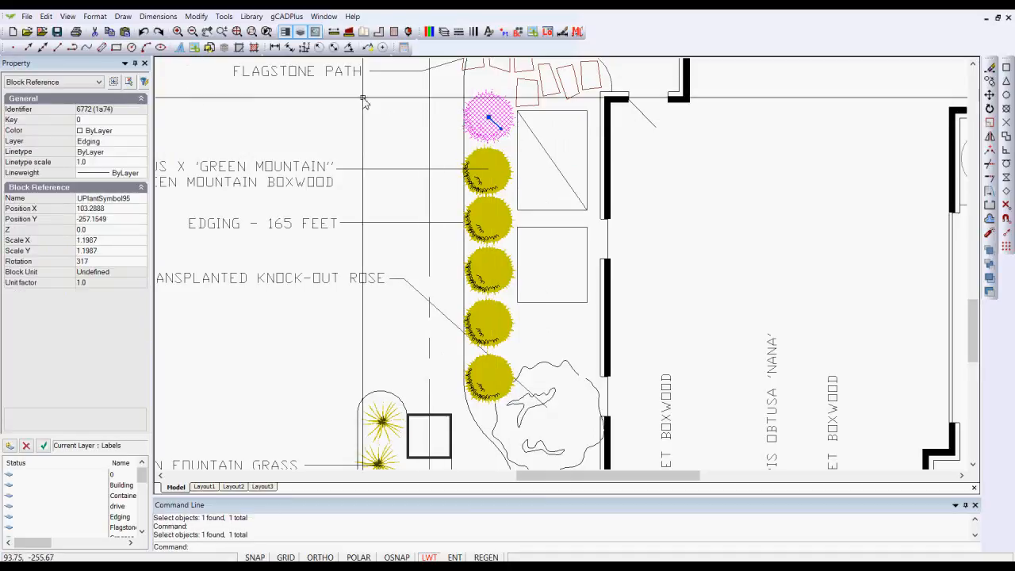
{"action": "left_click", "coordinate": [46, 16]}
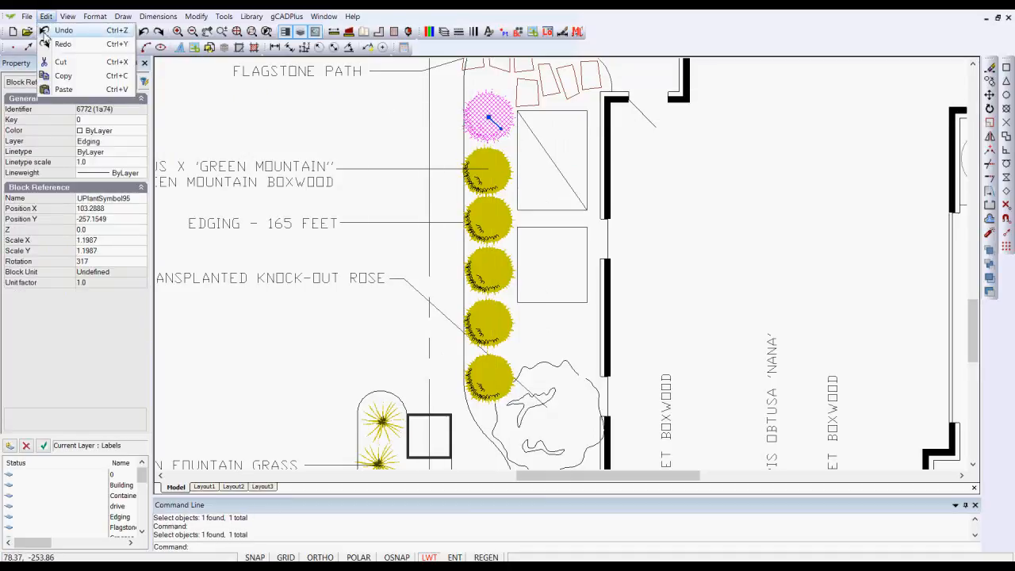
{"action": "left_click", "coordinate": [70, 77]}
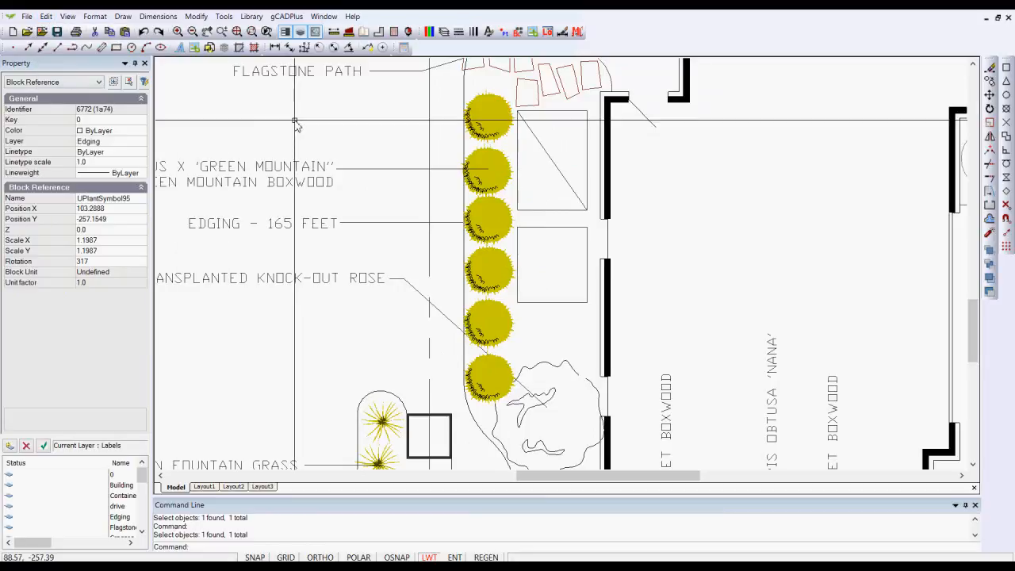
{"action": "left_click", "coordinate": [45, 17]}
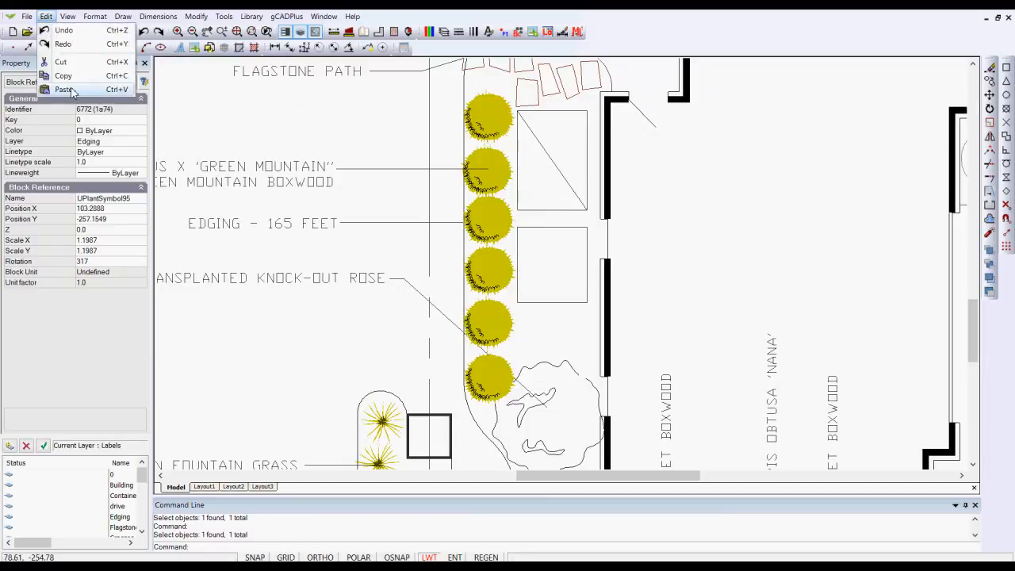
{"action": "left_click", "coordinate": [65, 90]}
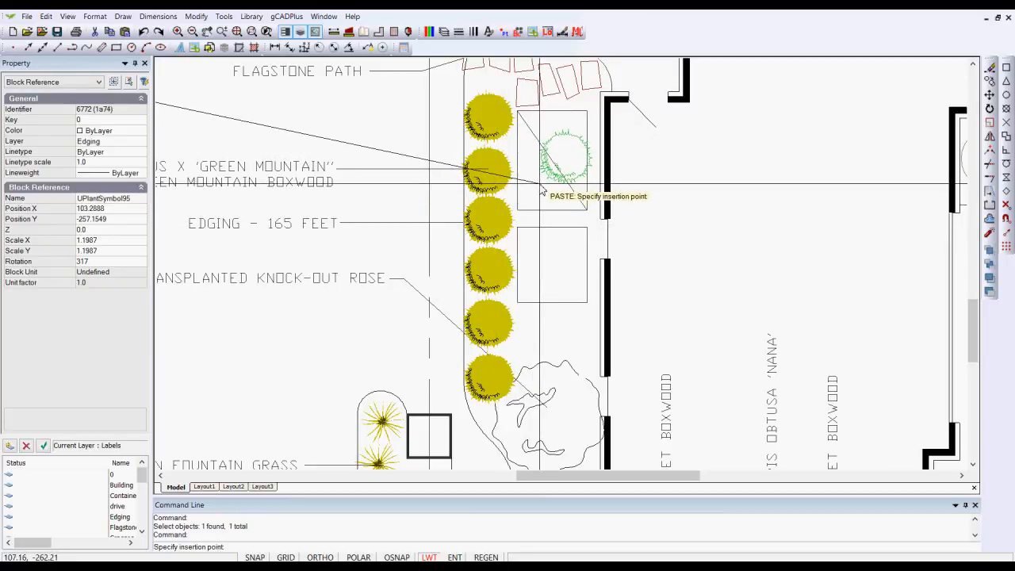
Step: Delete the stray pasted boxwood that lies west of the flagstone path label, outside the planting bed
{"action": "scroll", "coordinate": [542, 190], "scroll_direction": "down", "scroll_amount": 5}
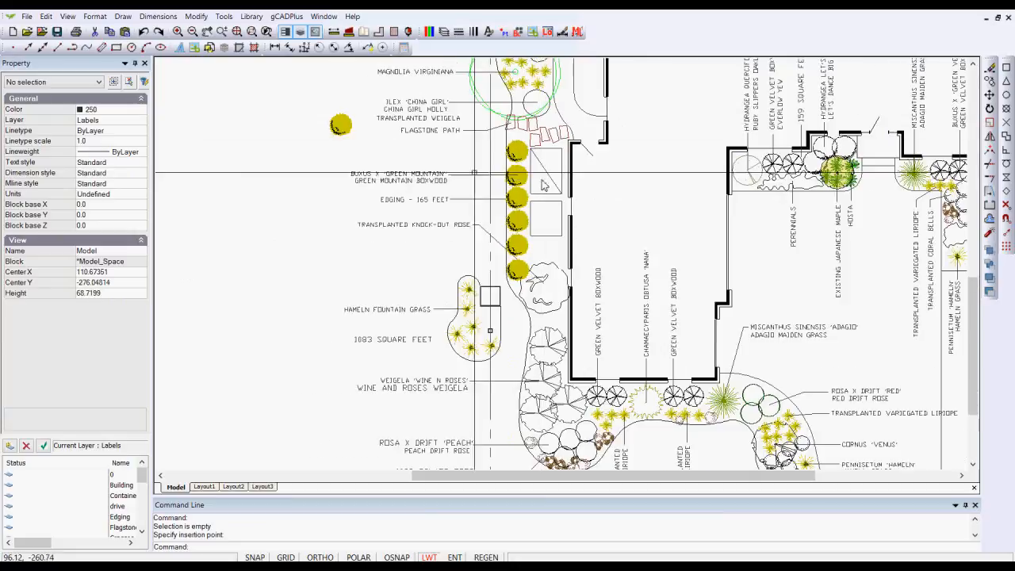
{"action": "left_click", "coordinate": [344, 133]}
{"action": "key", "text": "Delete"}
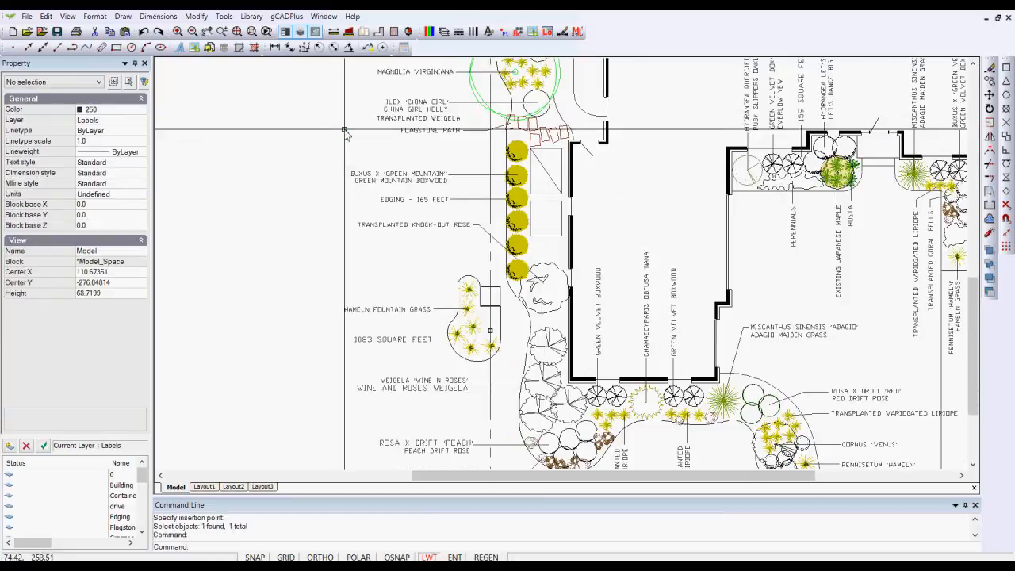
Step: Try to copy the topmost boxwood from its centre with the displacement 100@<45
{"action": "scroll", "coordinate": [491, 163], "scroll_direction": "up", "scroll_amount": 4}
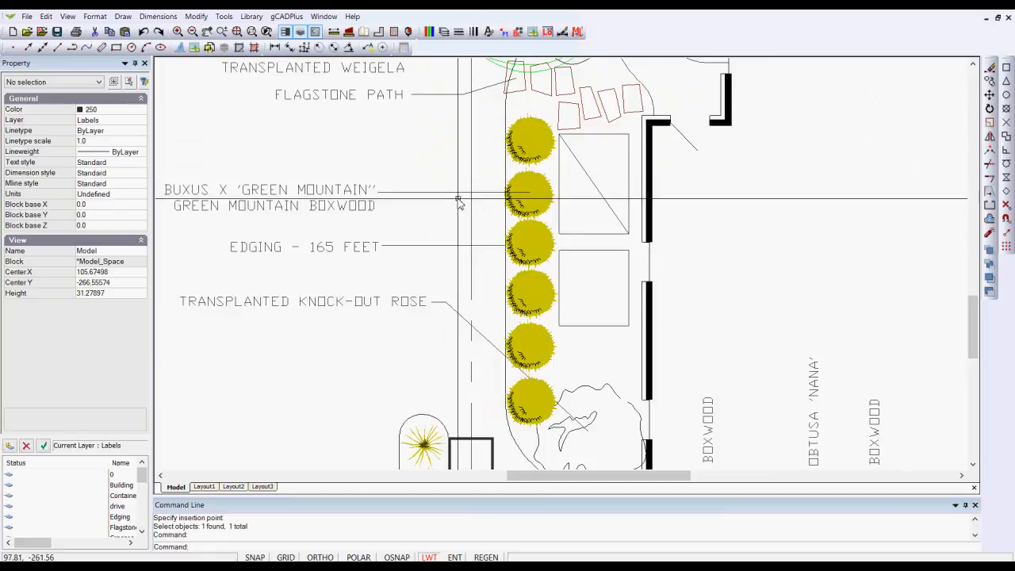
{"action": "left_click", "coordinate": [531, 146]}
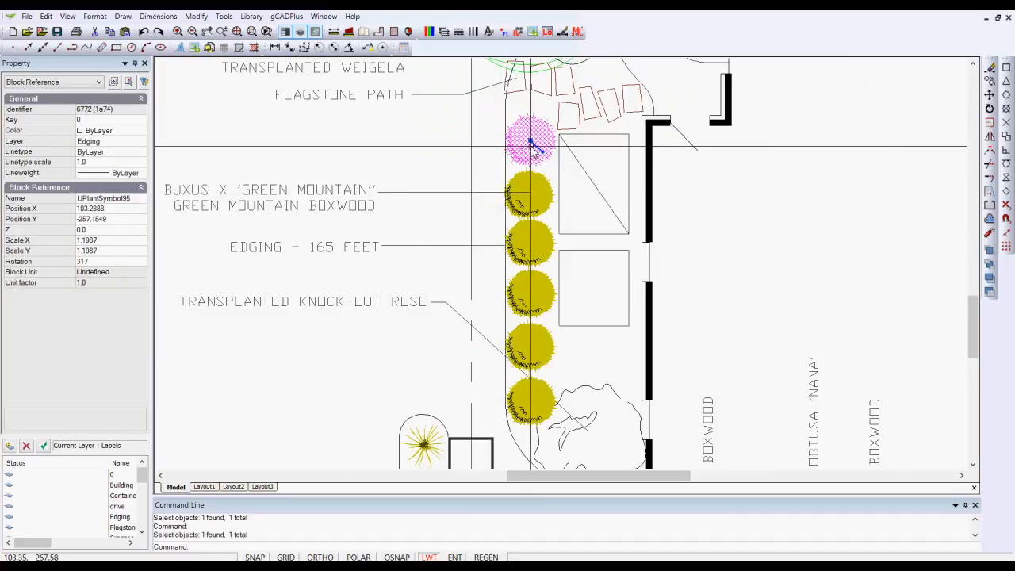
{"action": "right_click", "coordinate": [533, 147]}
{"action": "left_click", "coordinate": [547, 182]}
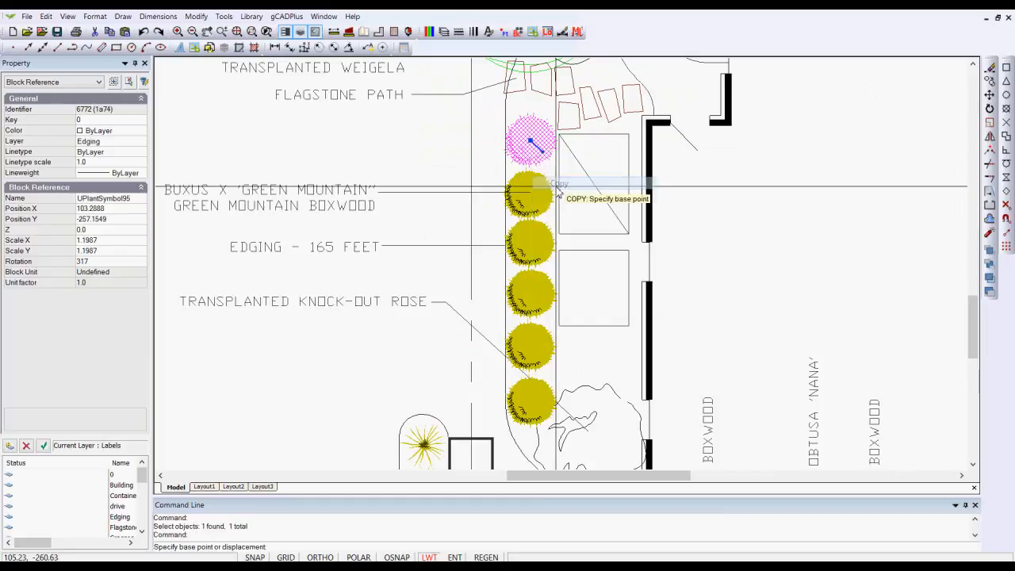
{"action": "left_click", "coordinate": [532, 146]}
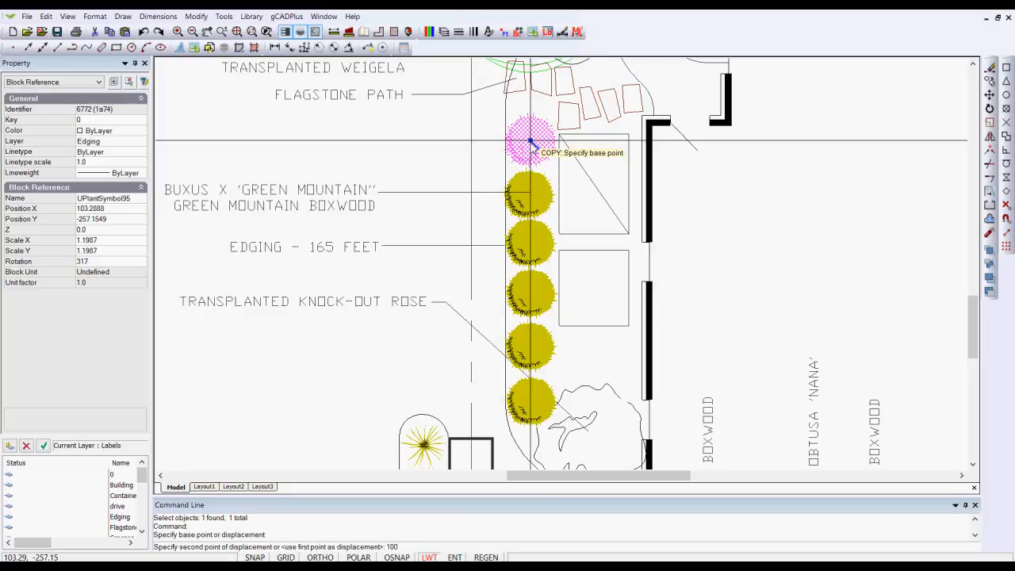
{"action": "type", "text": "100@<45"}
{"action": "key", "text": "Return"}
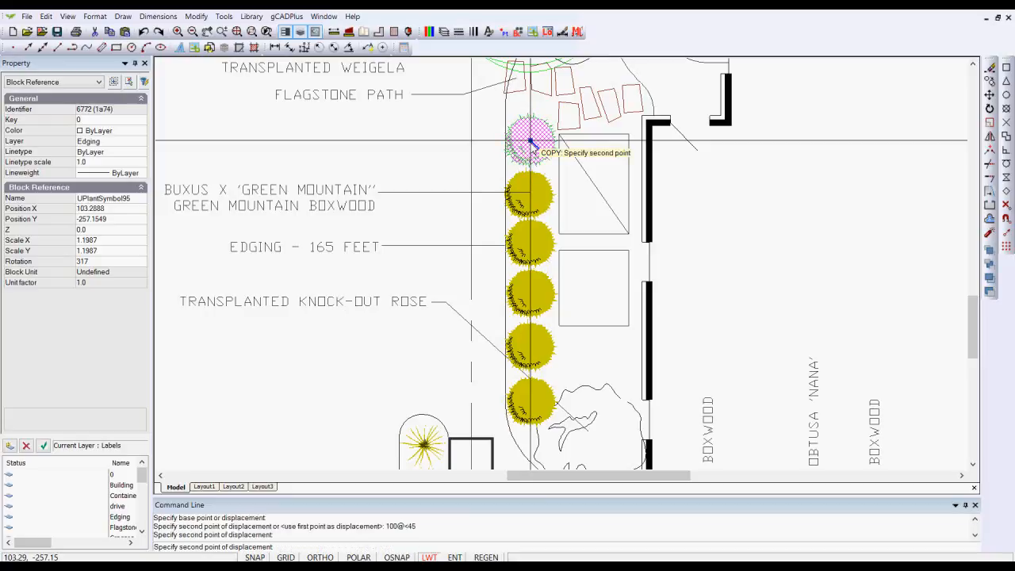
{"action": "scroll", "coordinate": [530, 140], "scroll_direction": "up", "scroll_amount": 4}
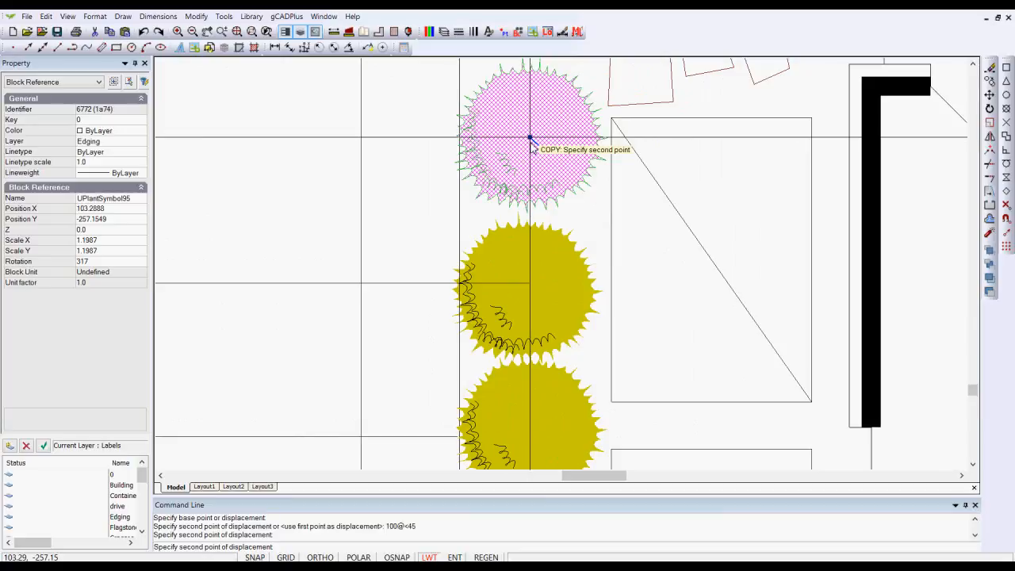
{"action": "scroll", "coordinate": [529, 139], "scroll_direction": "up", "scroll_amount": 3}
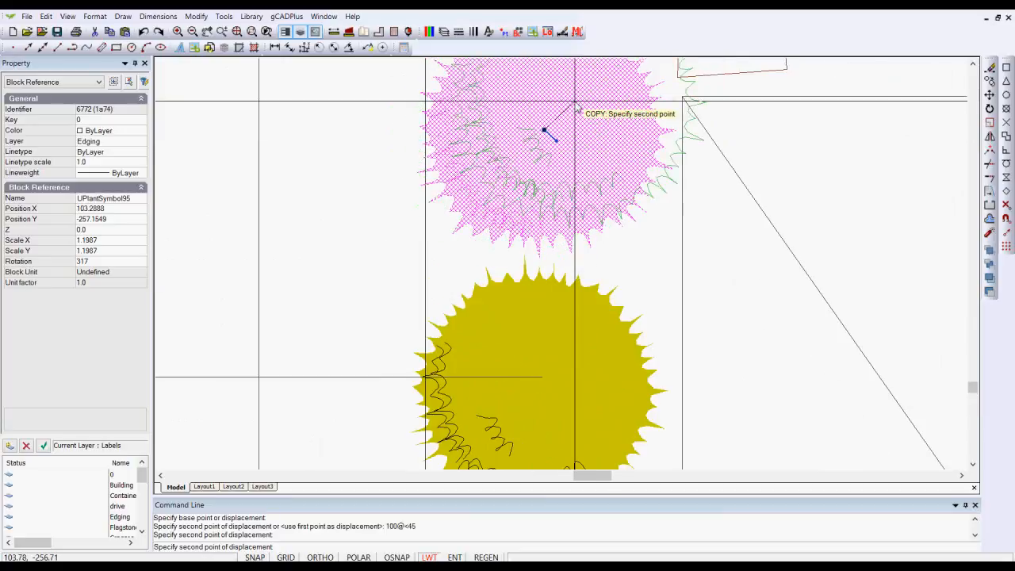
{"action": "right_click", "coordinate": [544, 131]}
{"action": "left_click", "coordinate": [565, 134]}
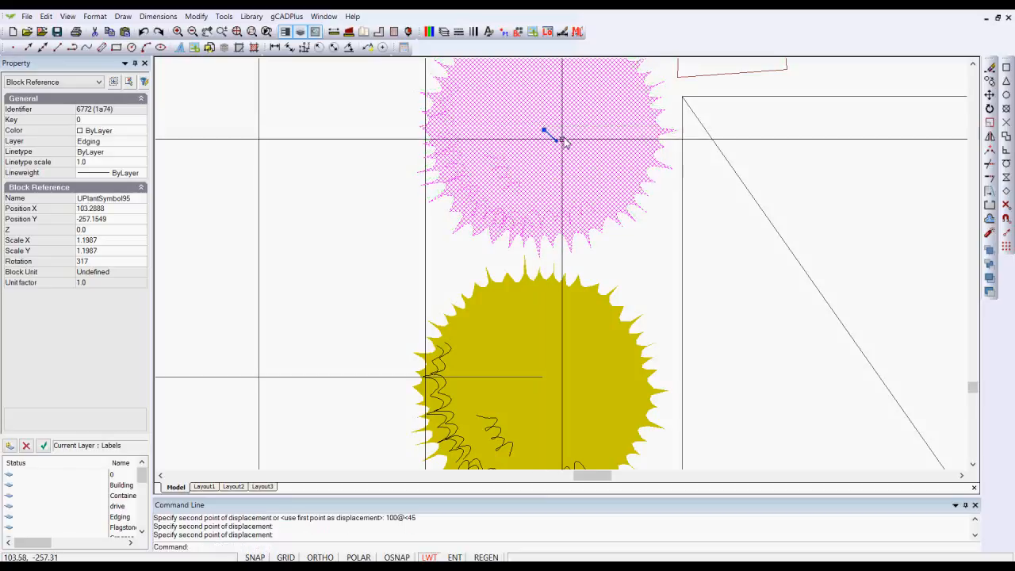
{"action": "key", "text": "Escape"}
{"action": "scroll", "coordinate": [399, 272], "scroll_direction": "down", "scroll_amount": 2}
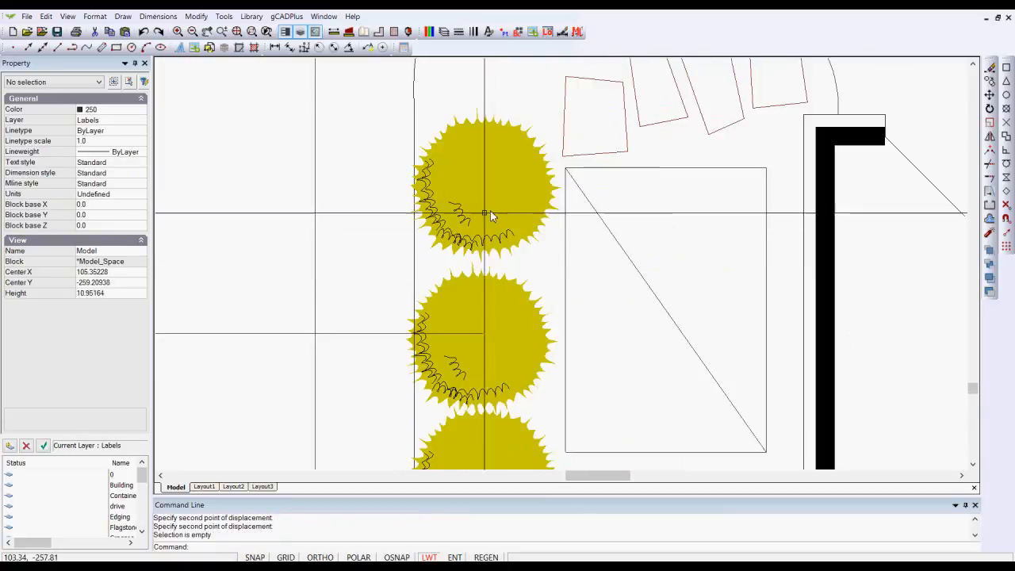
{"action": "scroll", "coordinate": [532, 191], "scroll_direction": "down", "scroll_amount": 2}
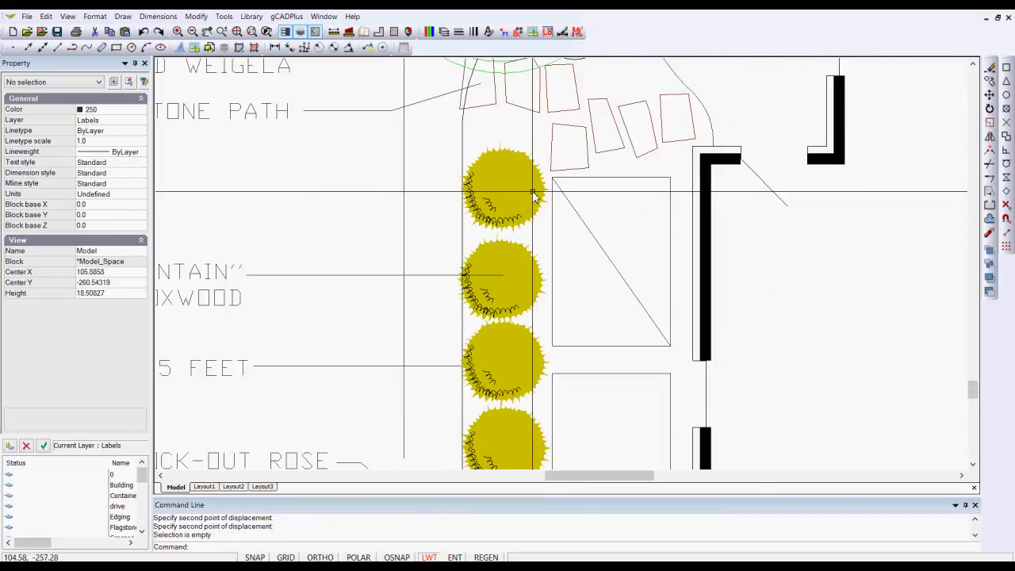
{"action": "scroll", "coordinate": [489, 192], "scroll_direction": "down", "scroll_amount": 1}
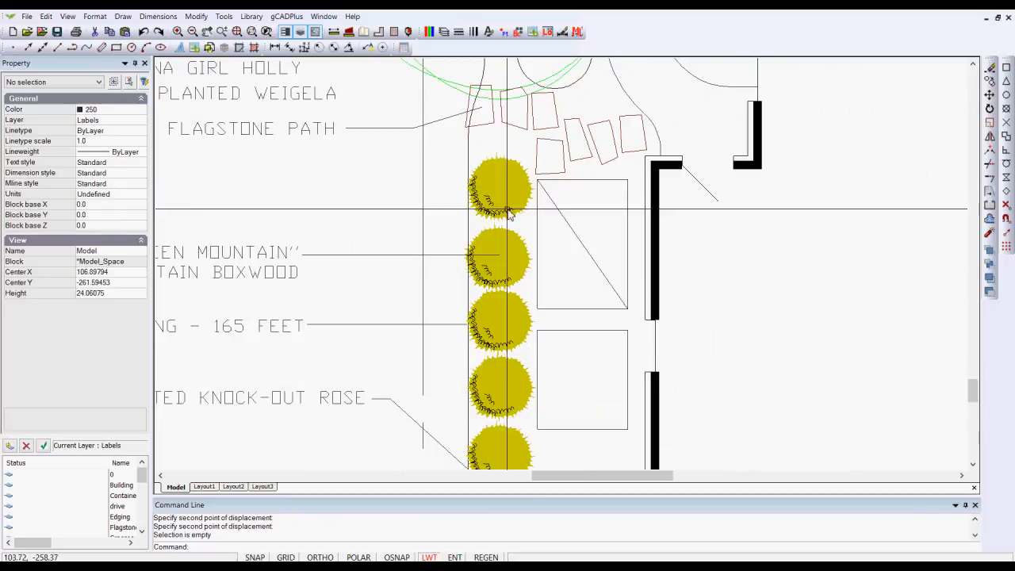
{"action": "scroll", "coordinate": [494, 196], "scroll_direction": "down", "scroll_amount": 3}
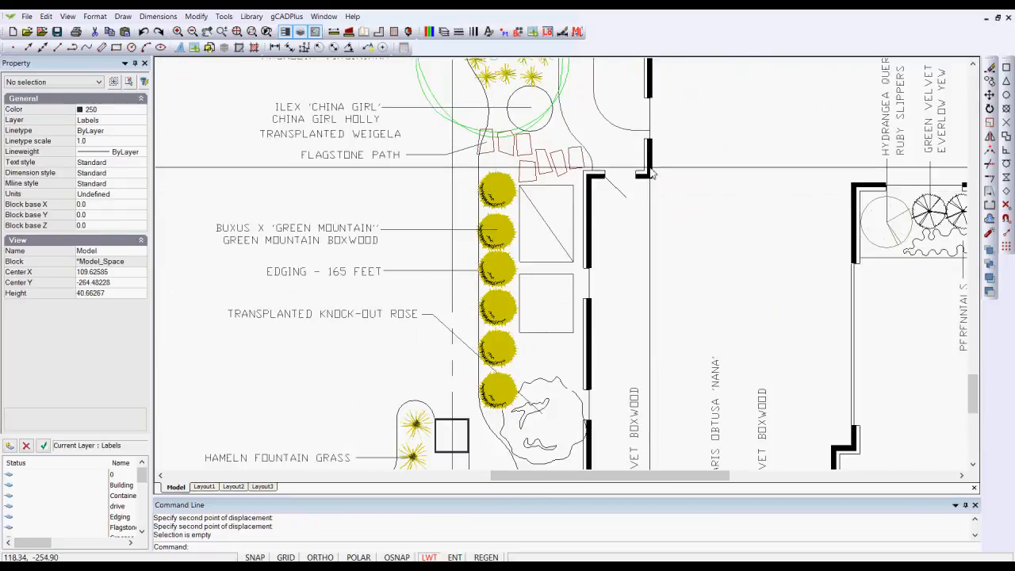
{"action": "scroll", "coordinate": [586, 141], "scroll_direction": "down", "scroll_amount": 2}
{"action": "scroll", "coordinate": [593, 121], "scroll_direction": "up", "scroll_amount": 3}
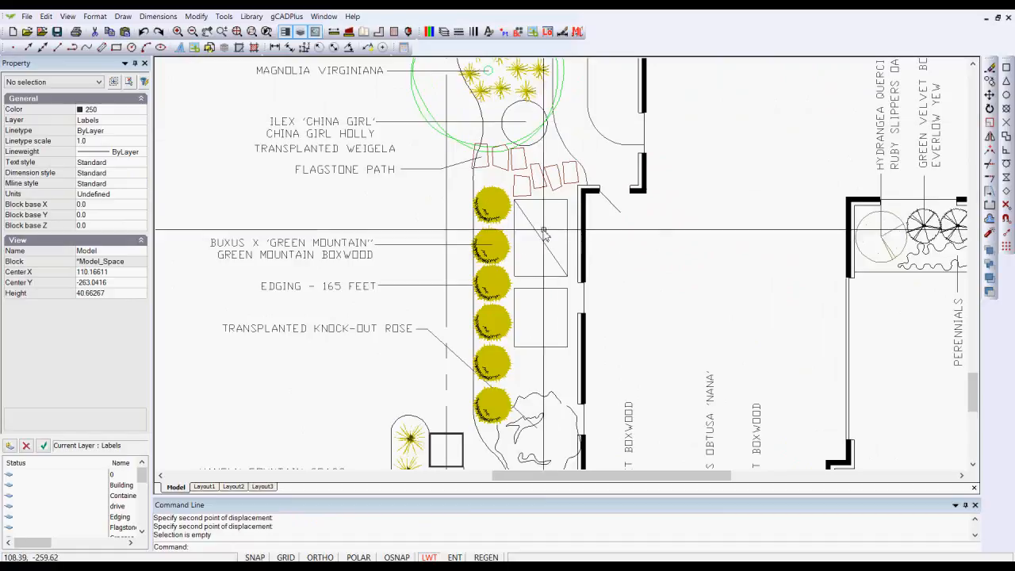
{"action": "scroll", "coordinate": [530, 183], "scroll_direction": "up", "scroll_amount": 2}
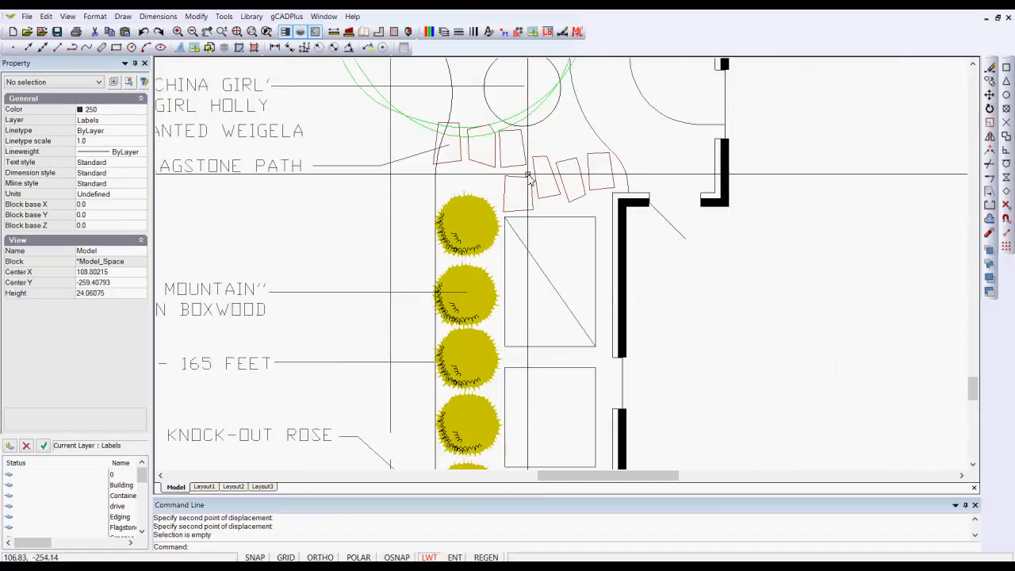
{"action": "scroll", "coordinate": [531, 180], "scroll_direction": "down", "scroll_amount": 1}
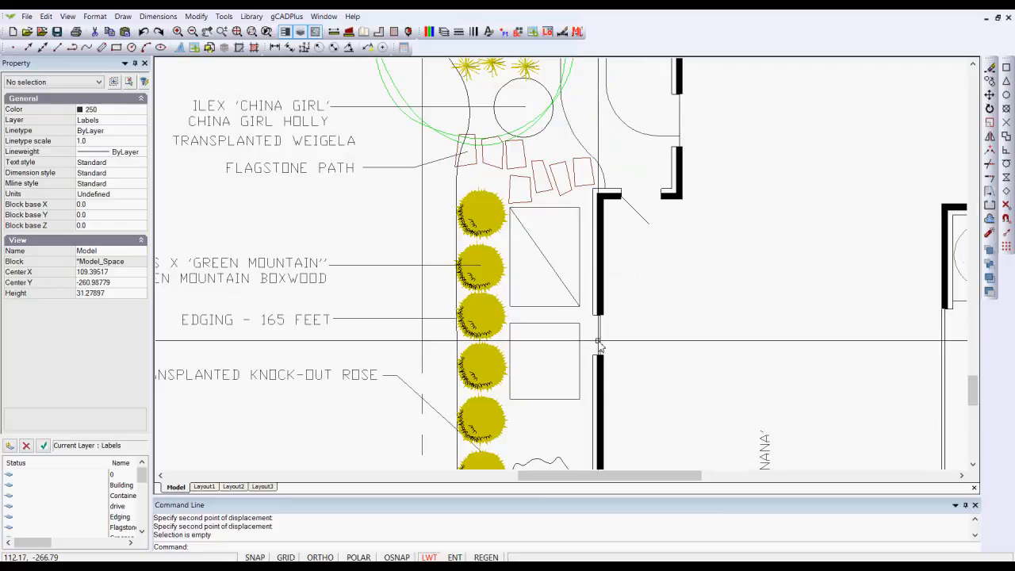
Step: Copy the topmost boxwood in the planting bed to the clipboard for use in another drawing
{"action": "scroll", "coordinate": [600, 343], "scroll_direction": "down", "scroll_amount": 3}
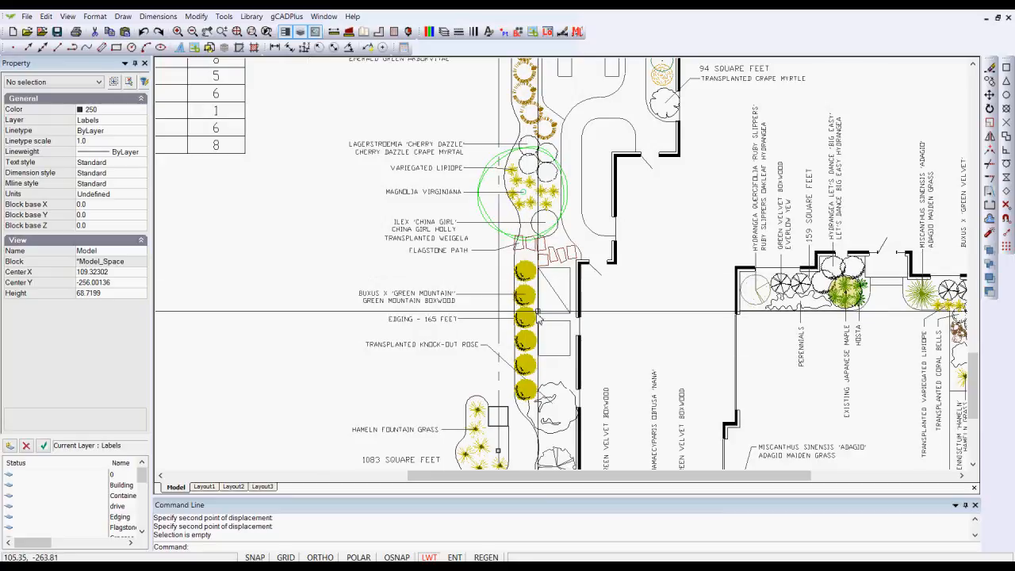
{"action": "left_click", "coordinate": [523, 272]}
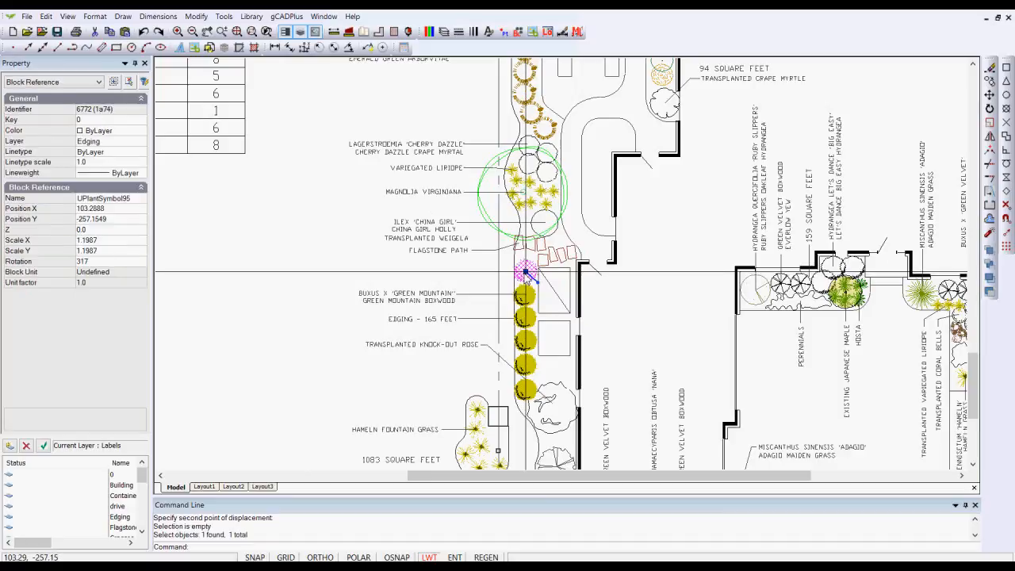
{"action": "right_click", "coordinate": [471, 273]}
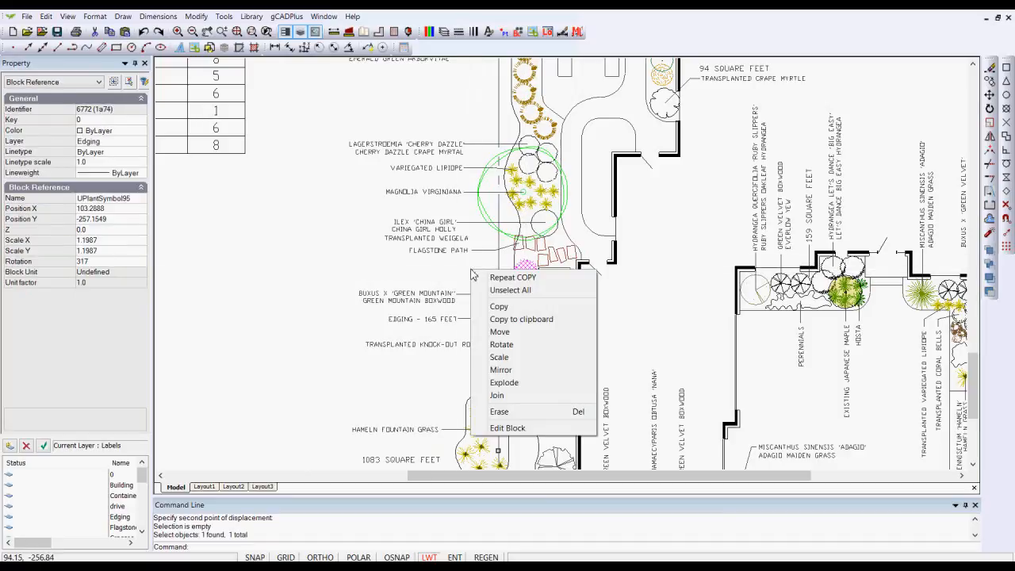
{"action": "left_click", "coordinate": [505, 319]}
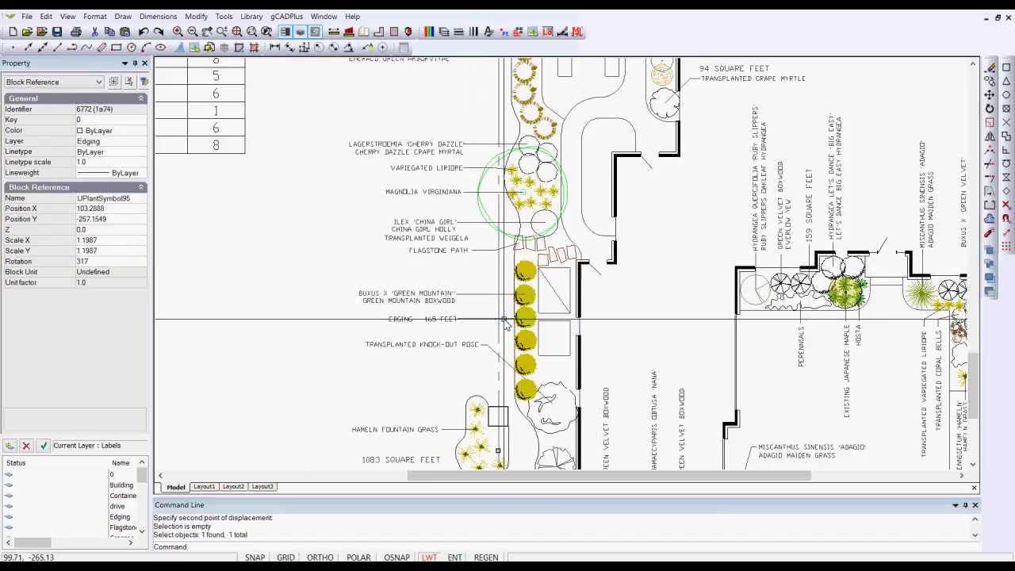
Step: Create a new drawing from the Default.lcd template, declining to save the "noname" drawing
{"action": "left_click", "coordinate": [323, 16]}
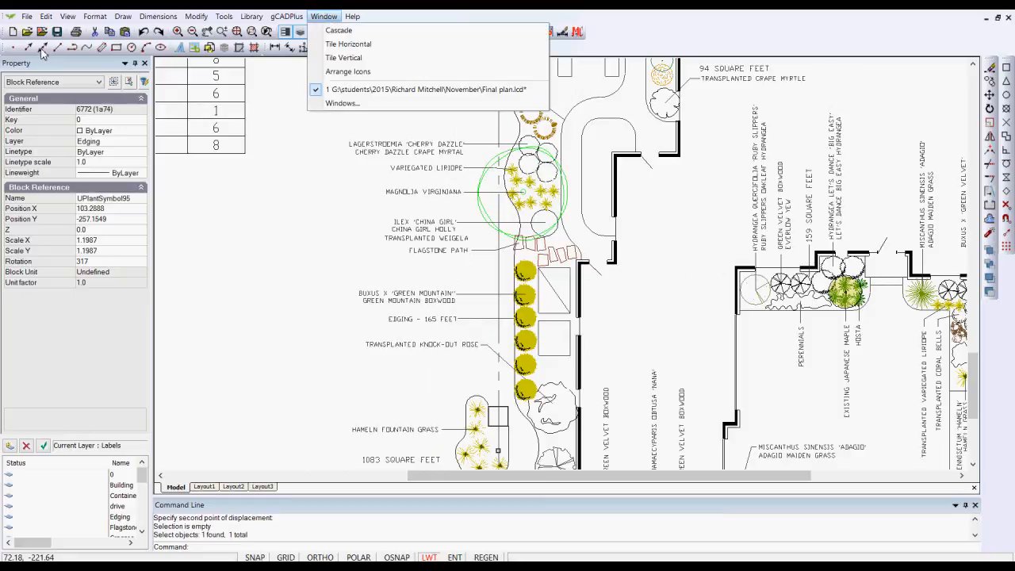
{"action": "left_click", "coordinate": [13, 33]}
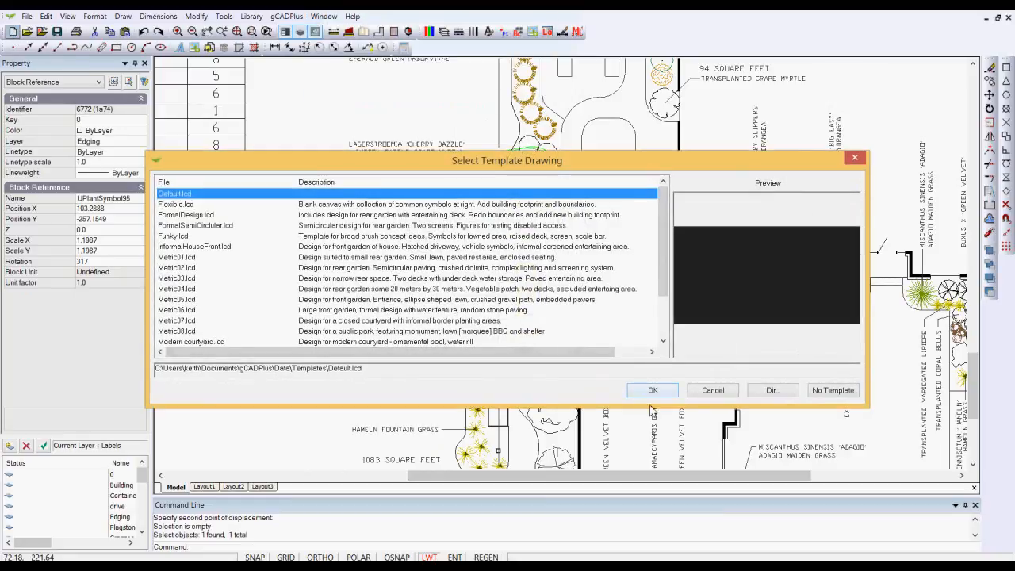
{"action": "left_click", "coordinate": [652, 391]}
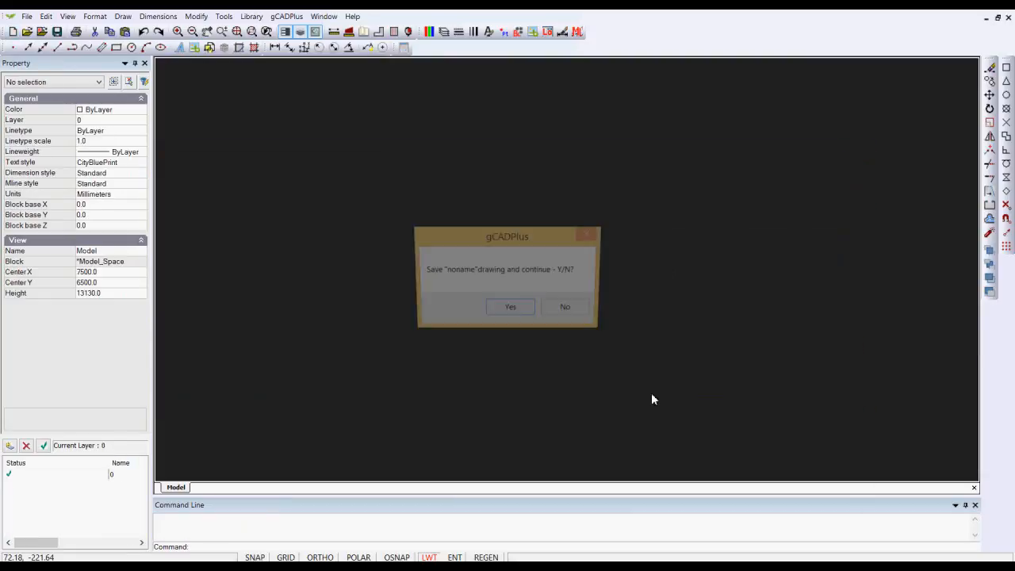
{"action": "left_click", "coordinate": [566, 309]}
Step: Paste the boxwood from the clipboard into the new drawing at insertion point 0,0
{"action": "right_click", "coordinate": [454, 225]}
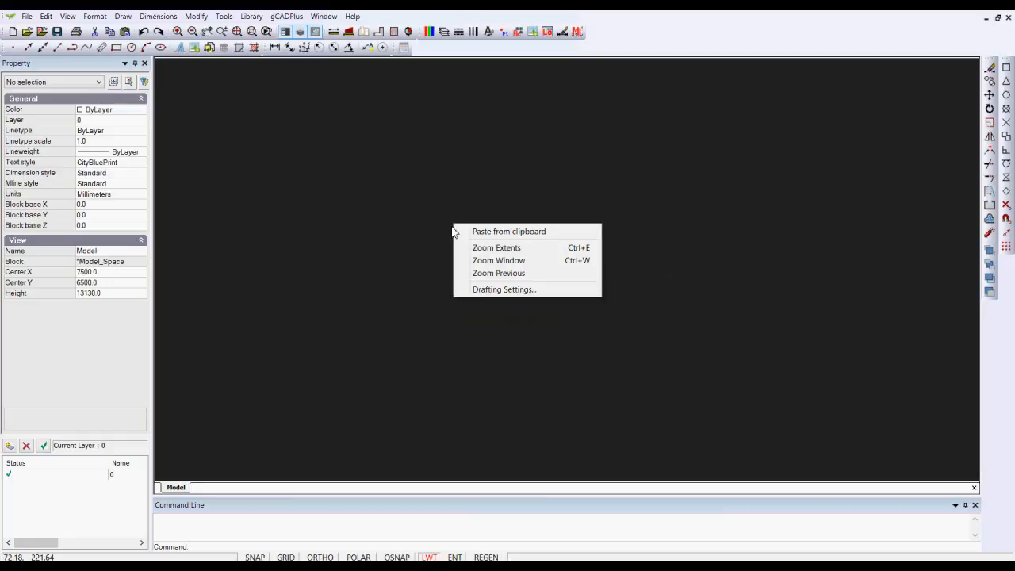
{"action": "left_click", "coordinate": [499, 232]}
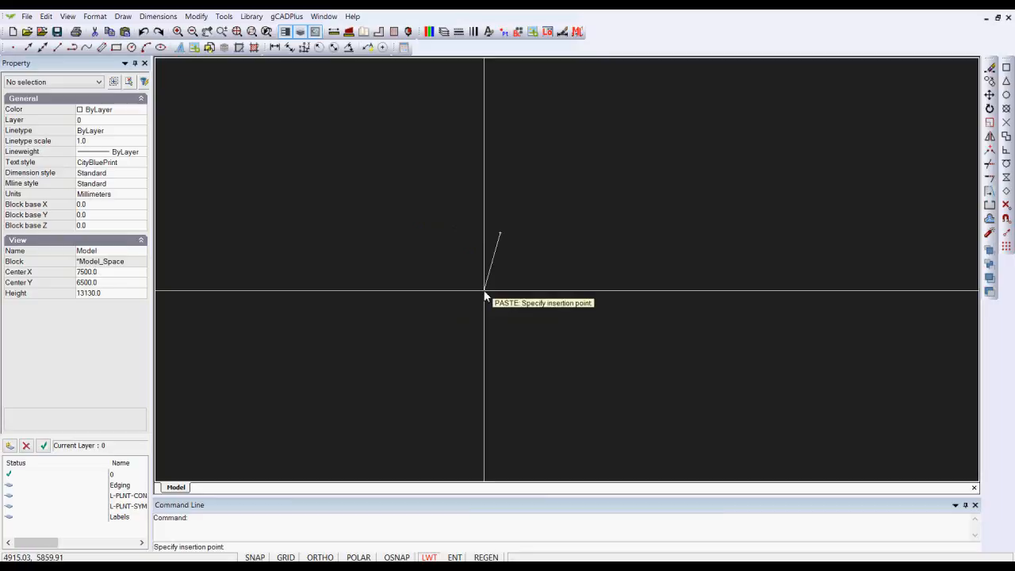
{"action": "key", "text": "Return"}
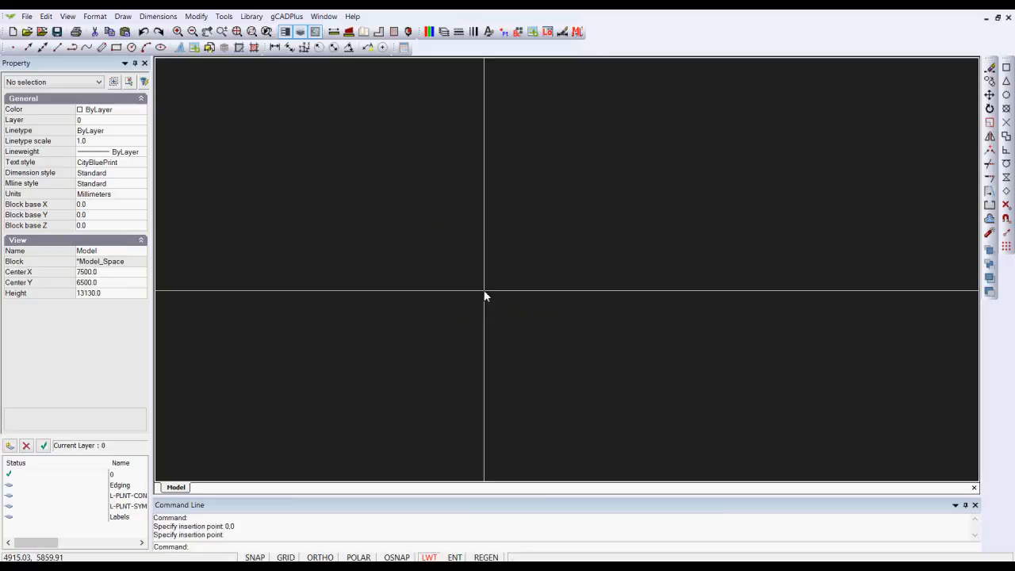
{"action": "right_click", "coordinate": [485, 295]}
{"action": "left_click", "coordinate": [540, 331]}
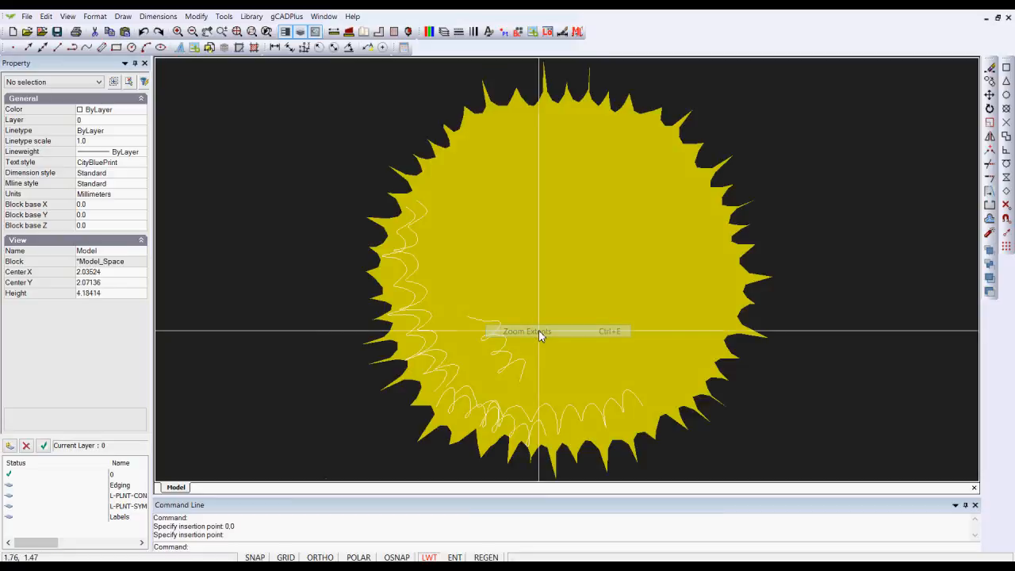
{"action": "scroll", "coordinate": [540, 333], "scroll_direction": "down", "scroll_amount": 1}
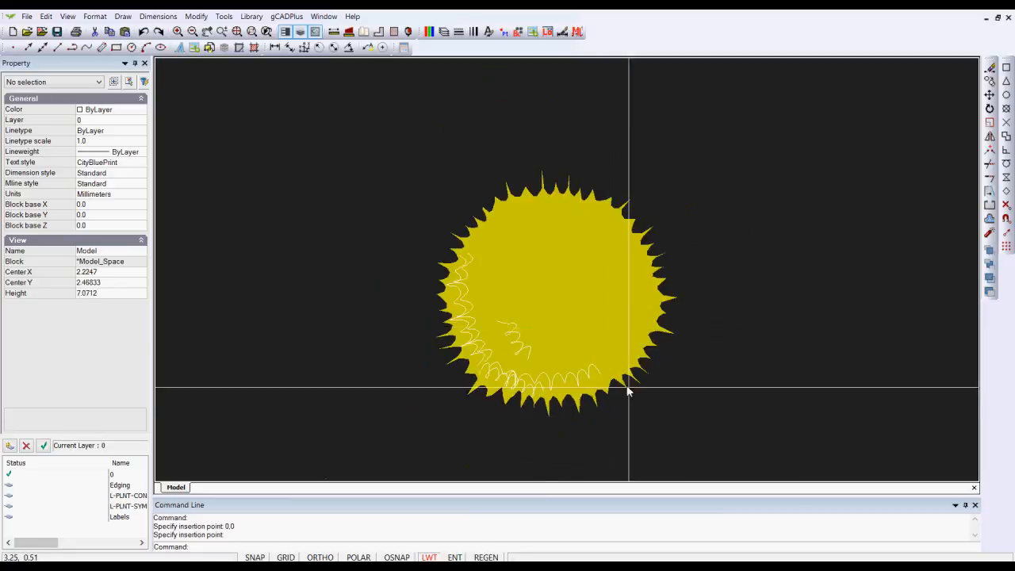
Step: Regenerate the drawing and inspect the pasted boxwood's block position, then clear the selection
{"action": "left_click", "coordinate": [494, 556]}
{"action": "left_click", "coordinate": [616, 380]}
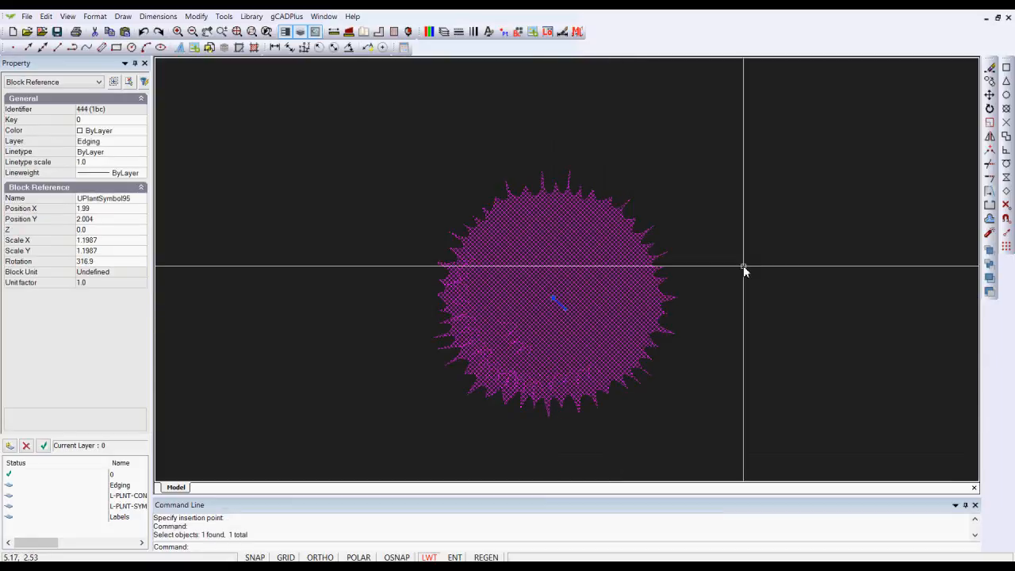
{"action": "key", "text": "Escape"}
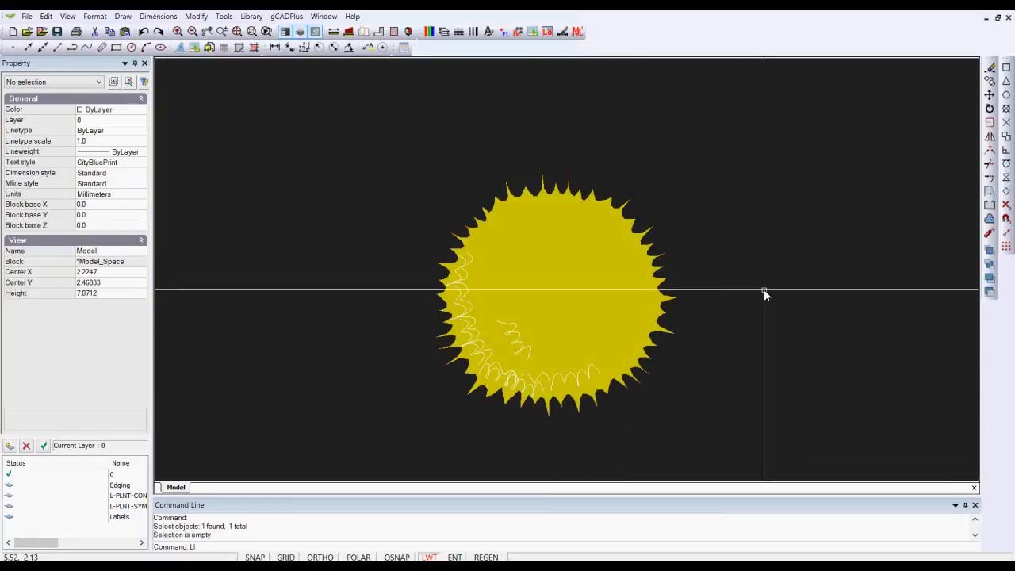
Step: Locate the drawing origin with a line started at 0,0, and compare it with the insertion point of the selected boxwood
{"action": "key", "text": "Return"}
{"action": "key", "text": "Return"}
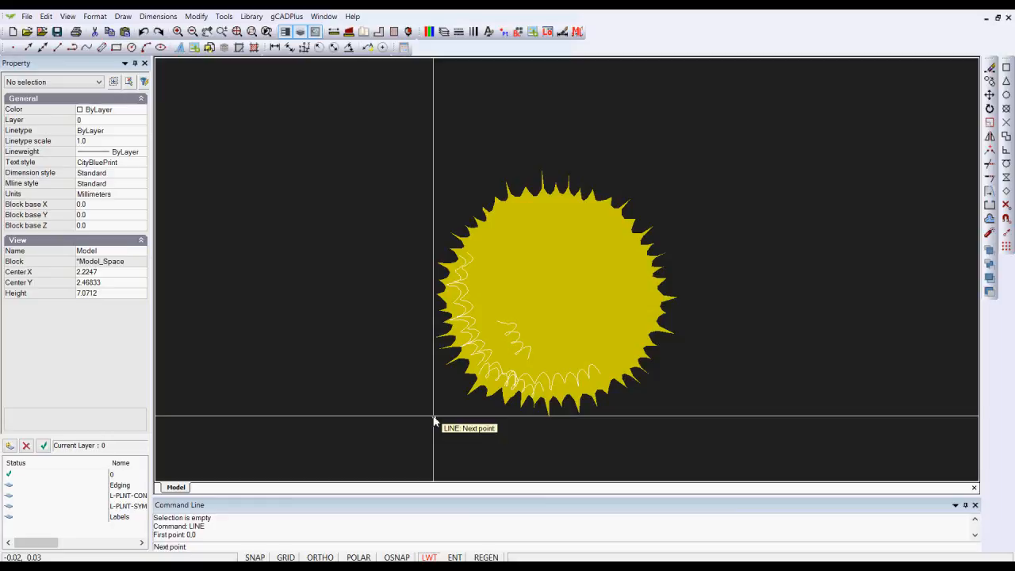
{"action": "key", "text": "Return"}
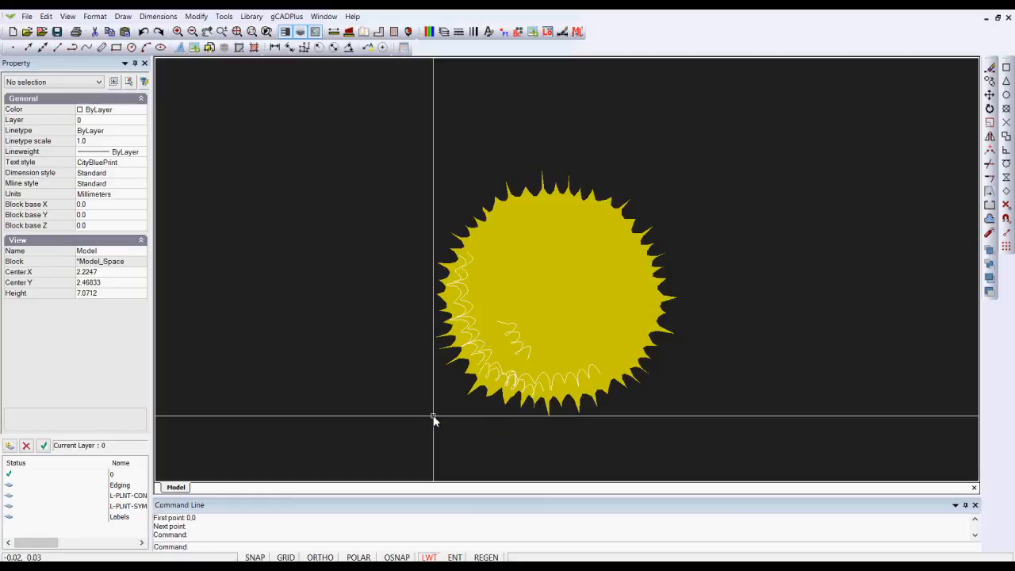
{"action": "left_click", "coordinate": [617, 384]}
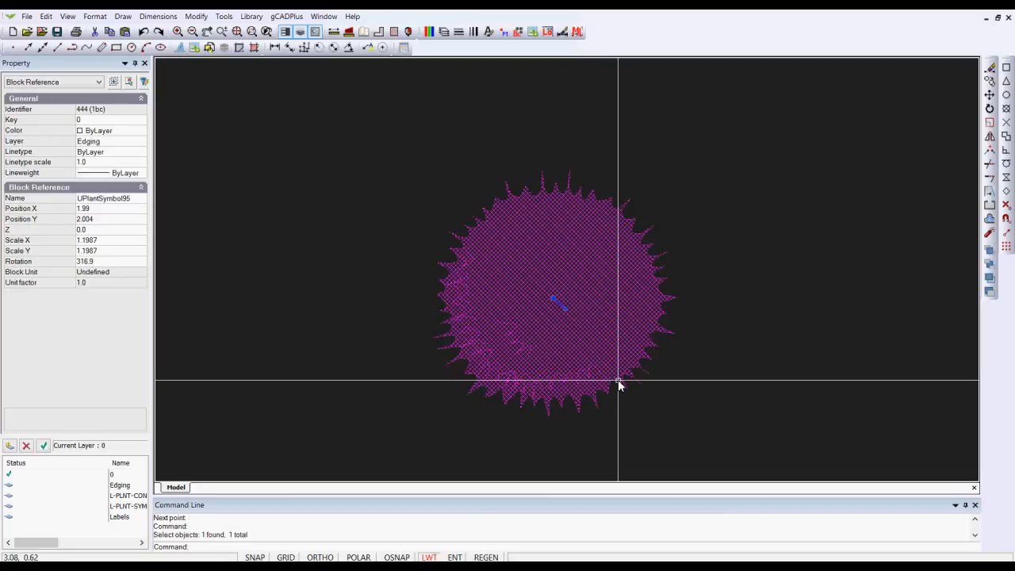